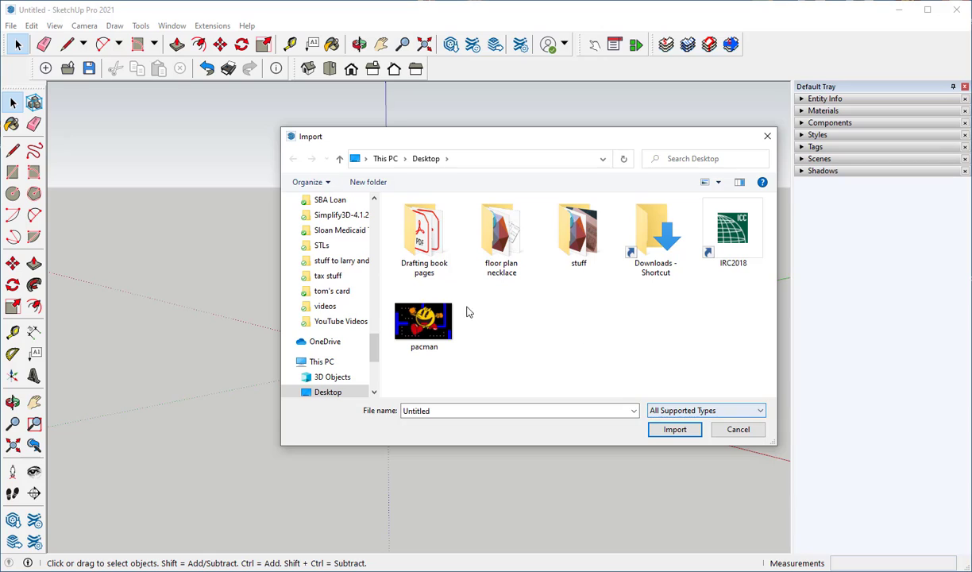
Import the pacman picture as an image and place it from the origin to the opposite corner of the first rectangle
click(422, 322)
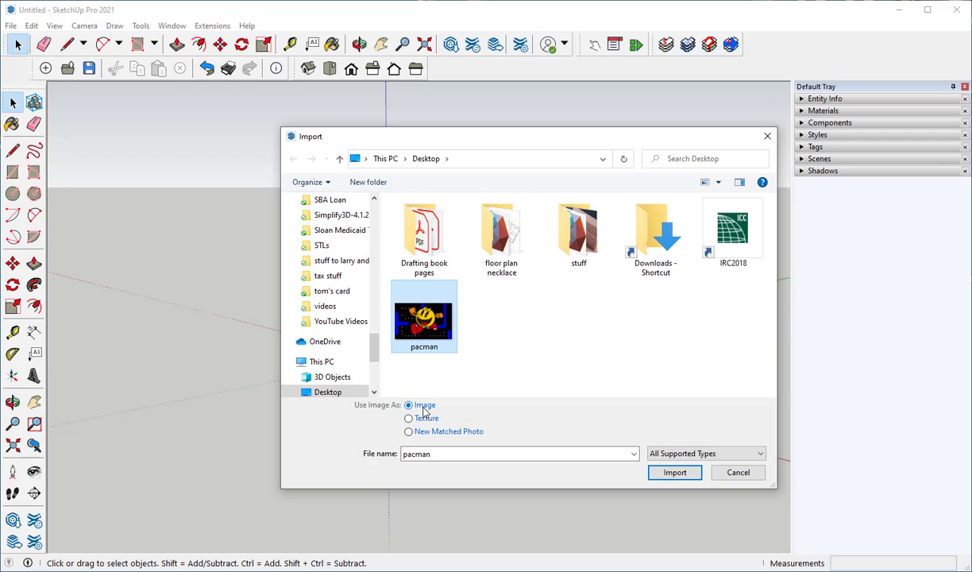
click(666, 473)
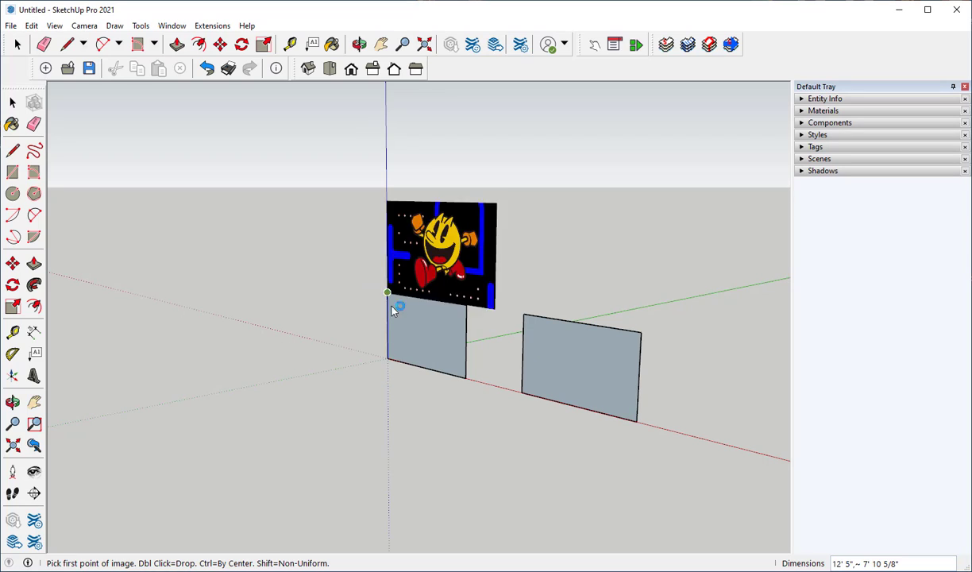
click(387, 359)
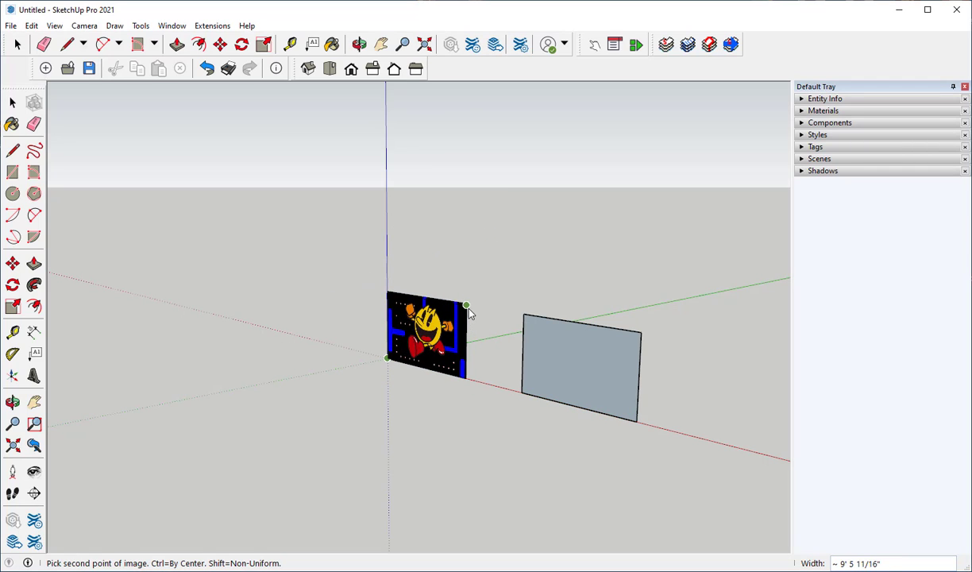
click(469, 309)
Draw a rectangle about 9' 5 11/16" by 1 15/16" over the uncovered strip along the image's top edge, from behind
middle_drag(488, 403, 2, 358)
scroll(436, 309, up, 6)
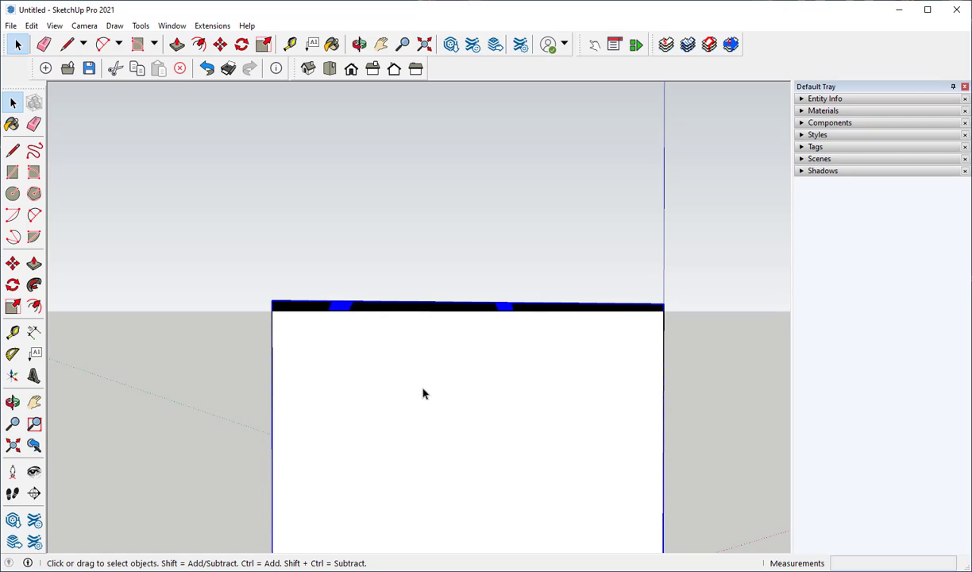
middle_drag(394, 417, 213, 303)
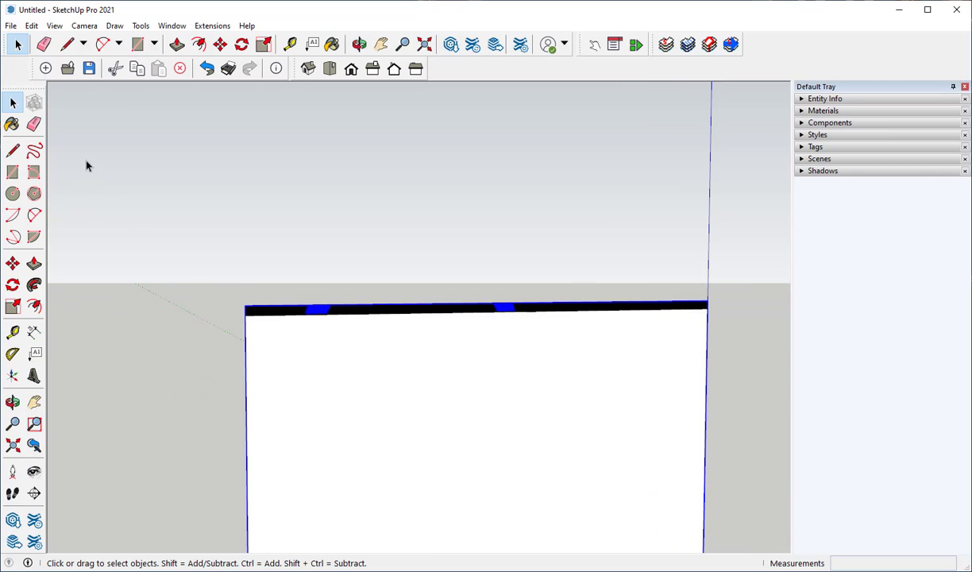
click(12, 173)
scroll(265, 333, up, 2)
scroll(266, 333, down, 1)
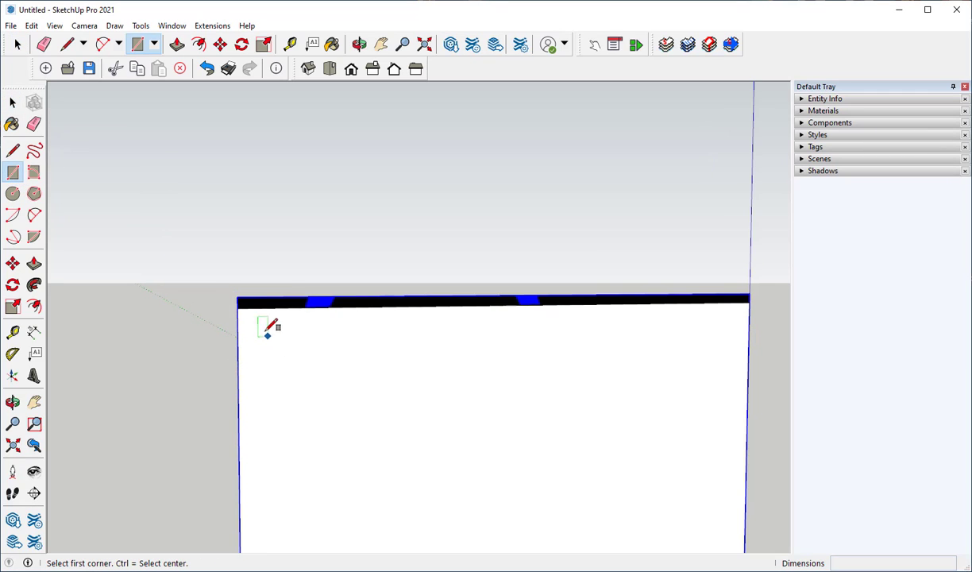
click(237, 307)
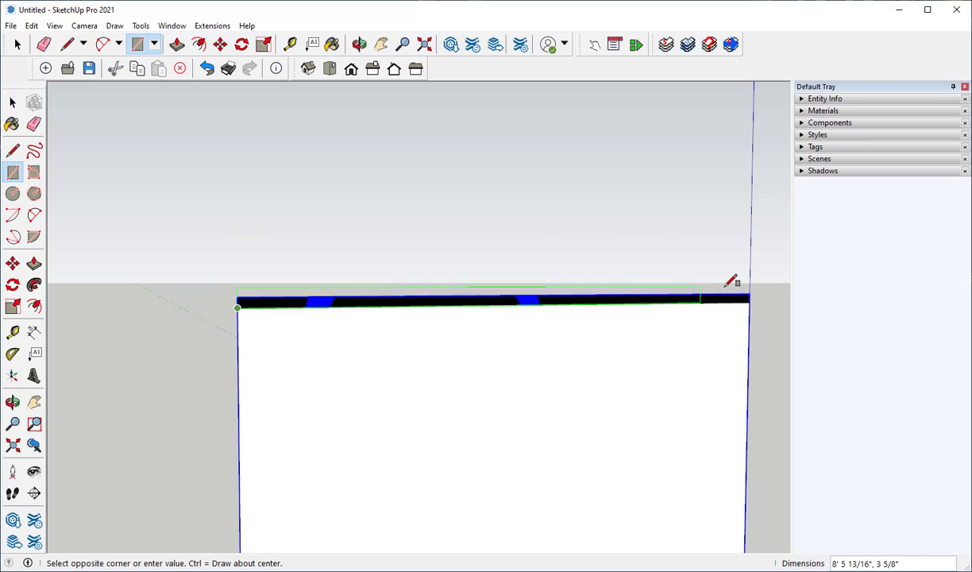
click(750, 294)
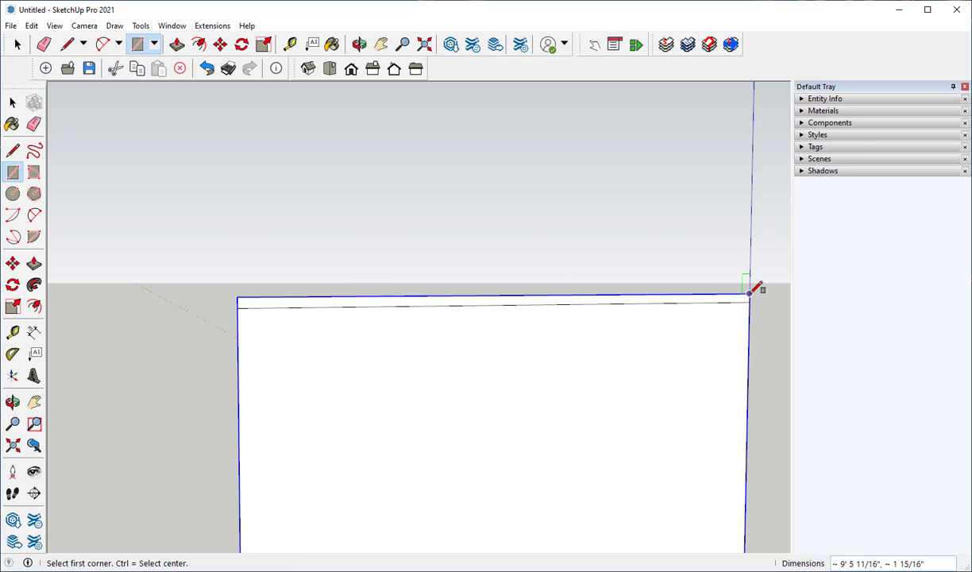
Erase the dividing edge between the thin strip and the face behind the image
click(34, 124)
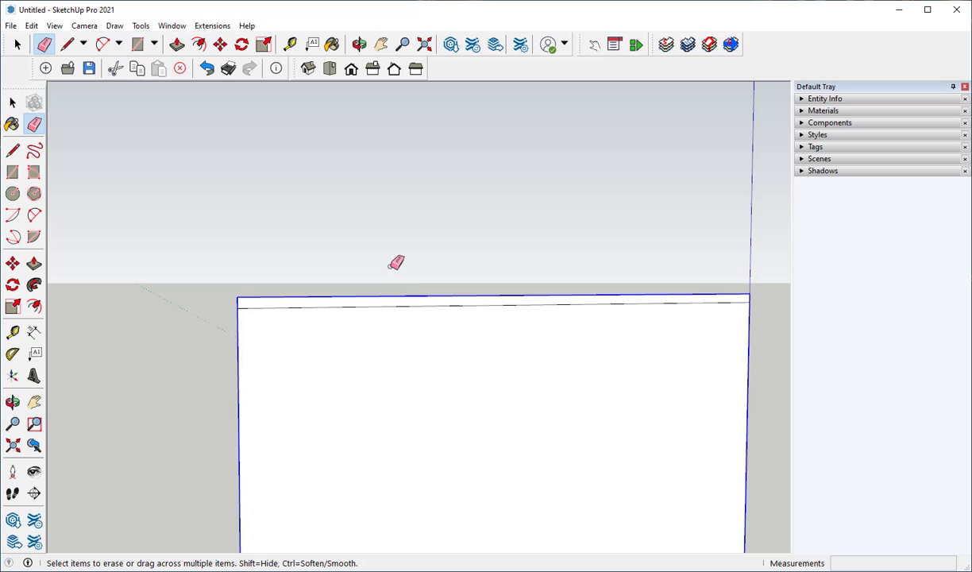
click(415, 302)
mouse_move(445, 326)
middle_down()
mouse_move(359, 341)
mouse_move(481, 431)
mouse_move(753, 395)
middle_up()
scroll(264, 399, down, 2)
mouse_move(240, 400)
middle_down()
mouse_move(376, 408)
mouse_move(385, 399)
middle_up()
scroll(384, 400, up, 1)
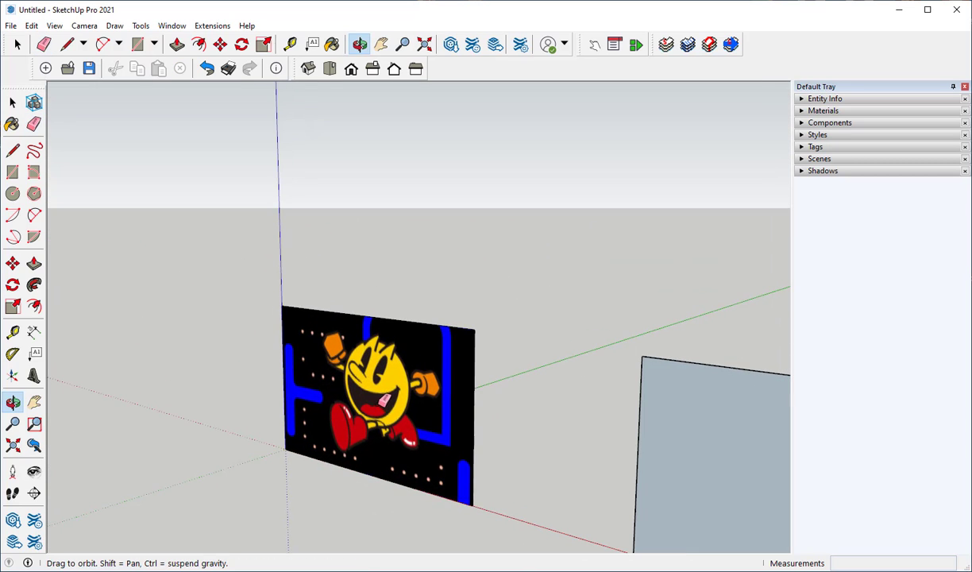
key(space)
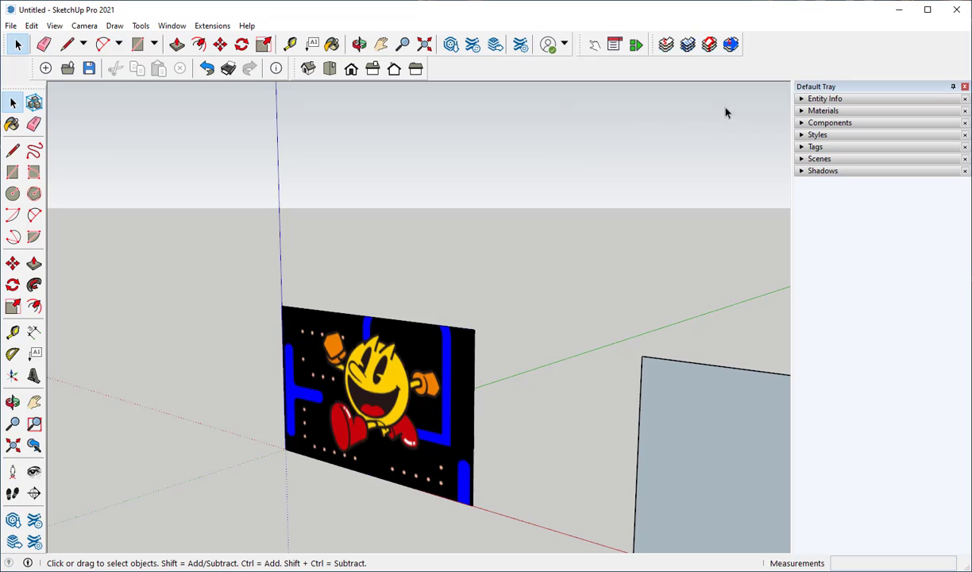
Display the materials used in the model and select the Pac-Man image
click(801, 110)
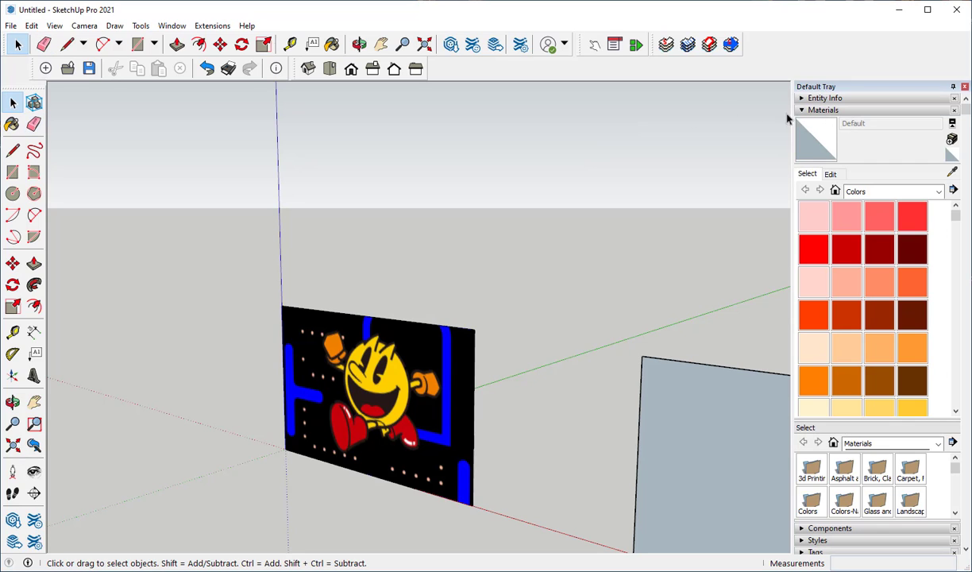
click(835, 191)
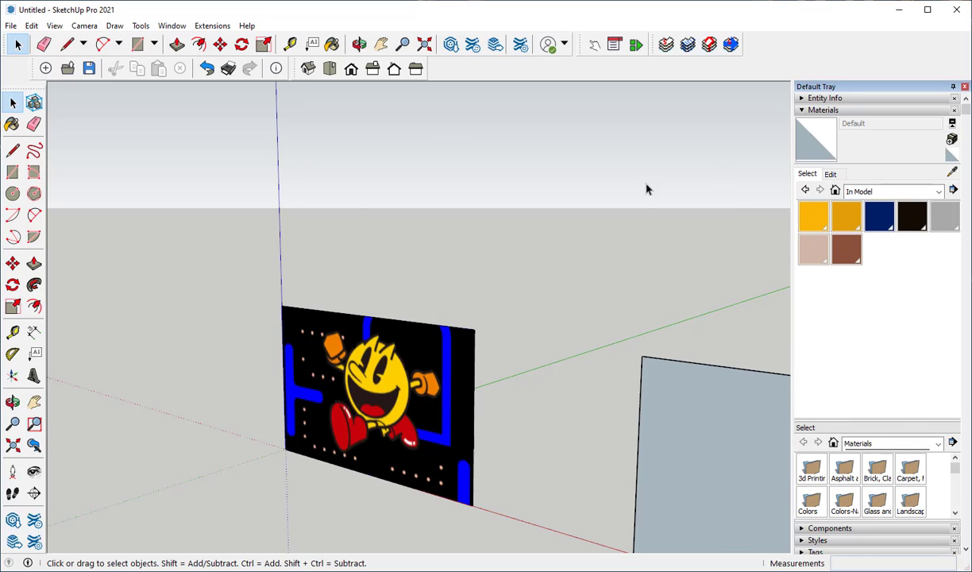
scroll(650, 187, down, 1)
scroll(650, 188, down, 1)
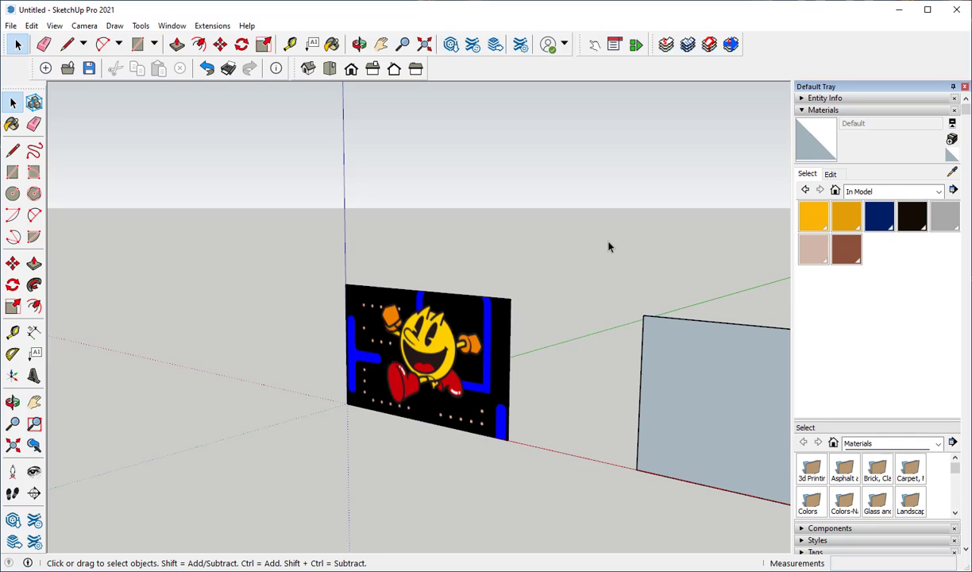
click(473, 338)
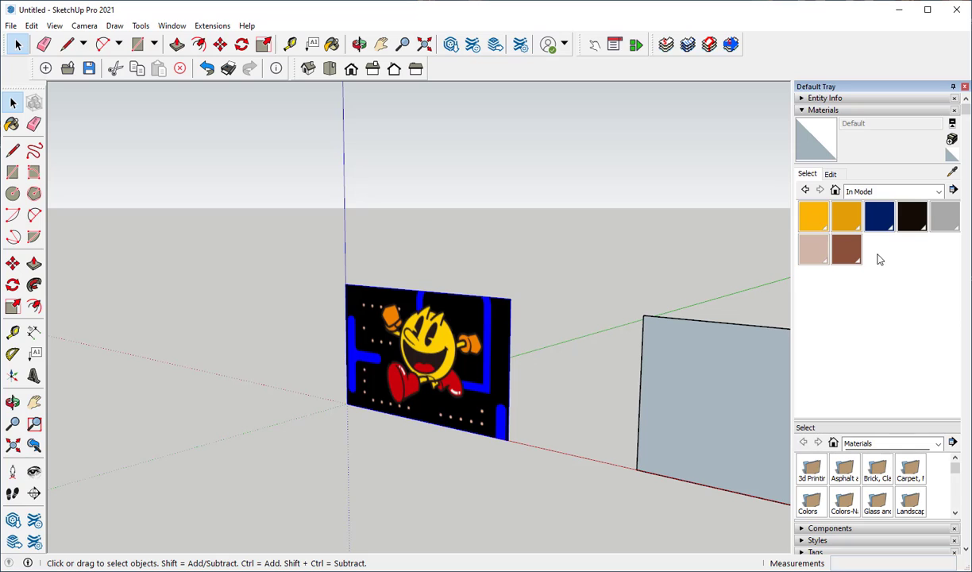
Push/Pull the face carrying the Pac-Man image outward by about 5 5/16"
middle_drag(425, 442, 352, 468)
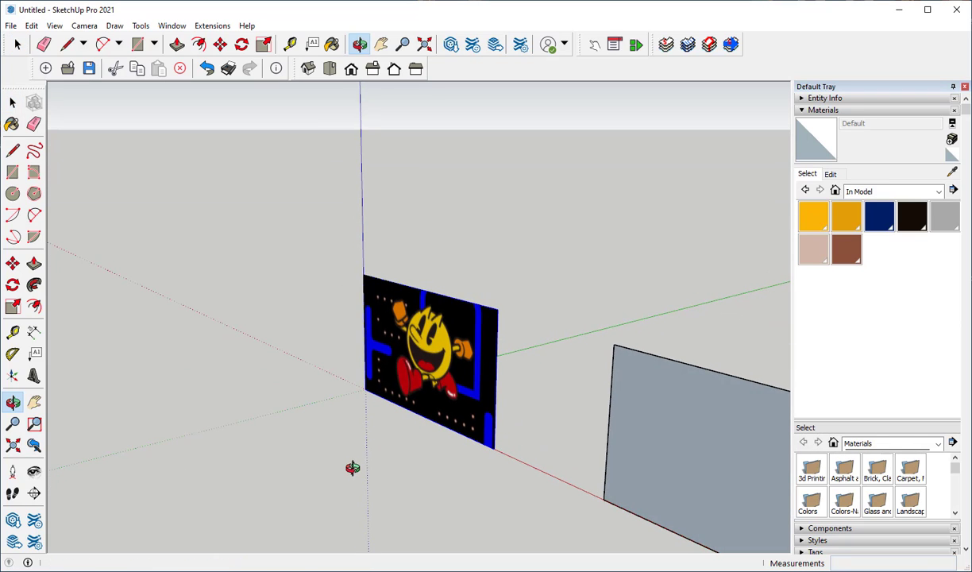
click(35, 264)
click(445, 344)
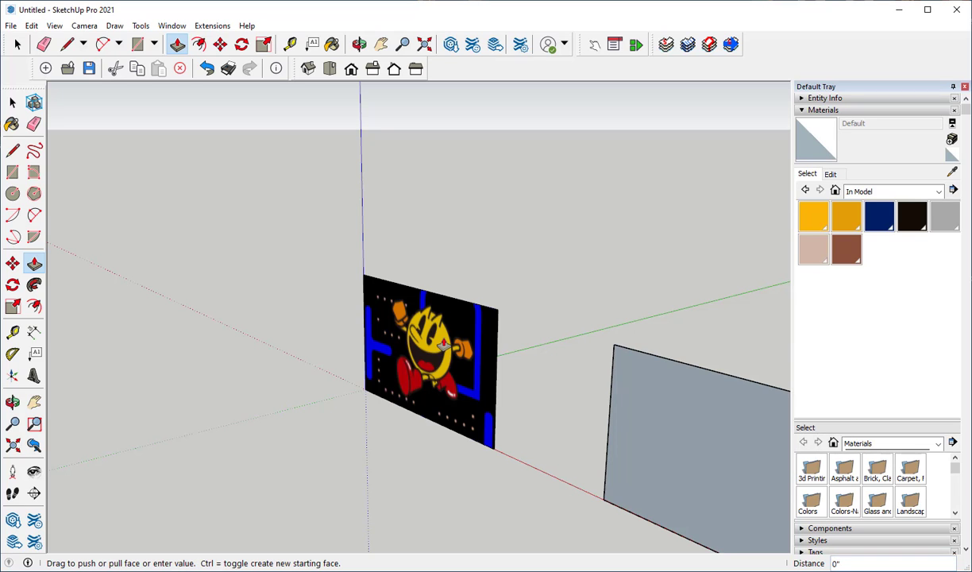
click(436, 350)
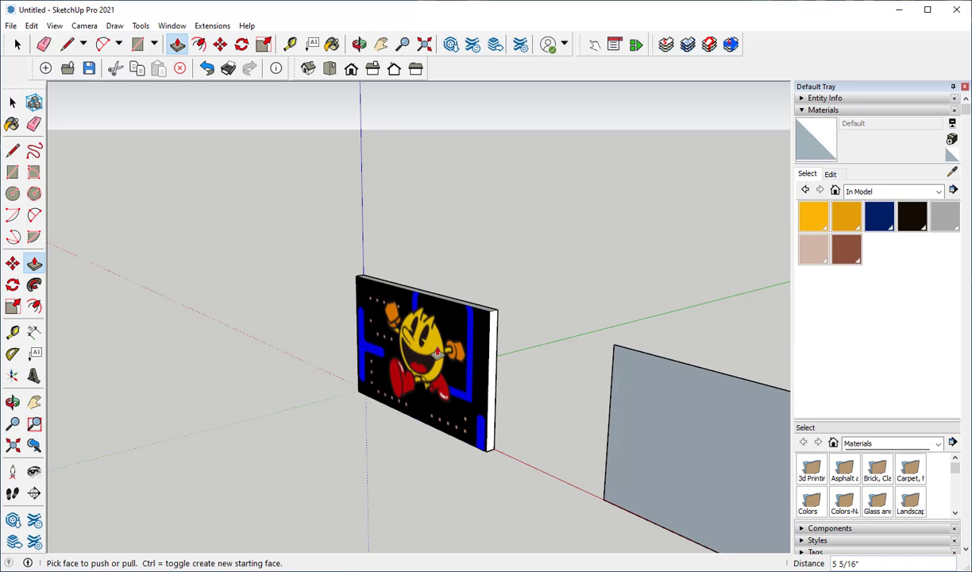
middle_drag(348, 461, 67, 427)
middle_drag(211, 399, 246, 408)
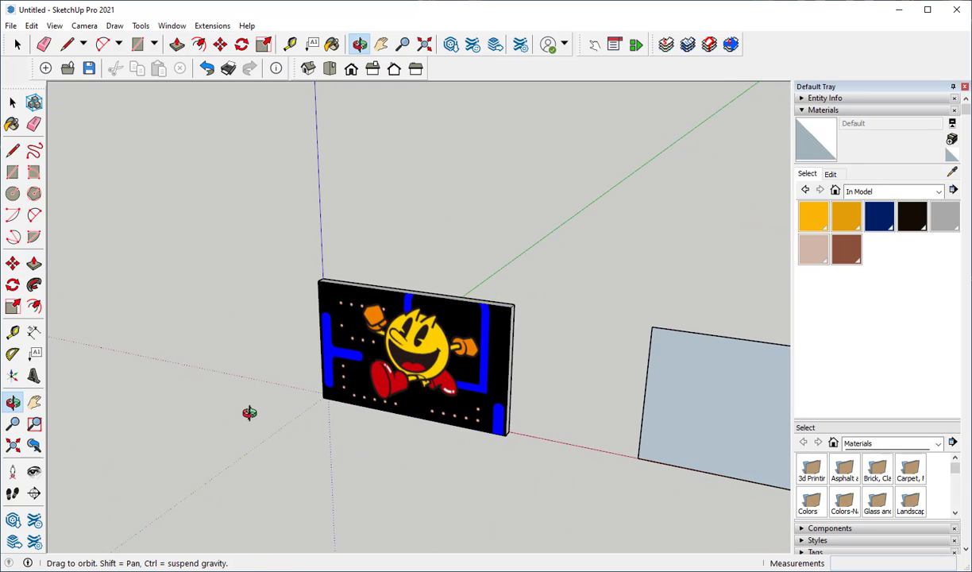
Group the extruded panel together with the Pac-Man image and move the group about 9 1/4"
click(12, 102)
drag(235, 208, 517, 474)
right_click(421, 337)
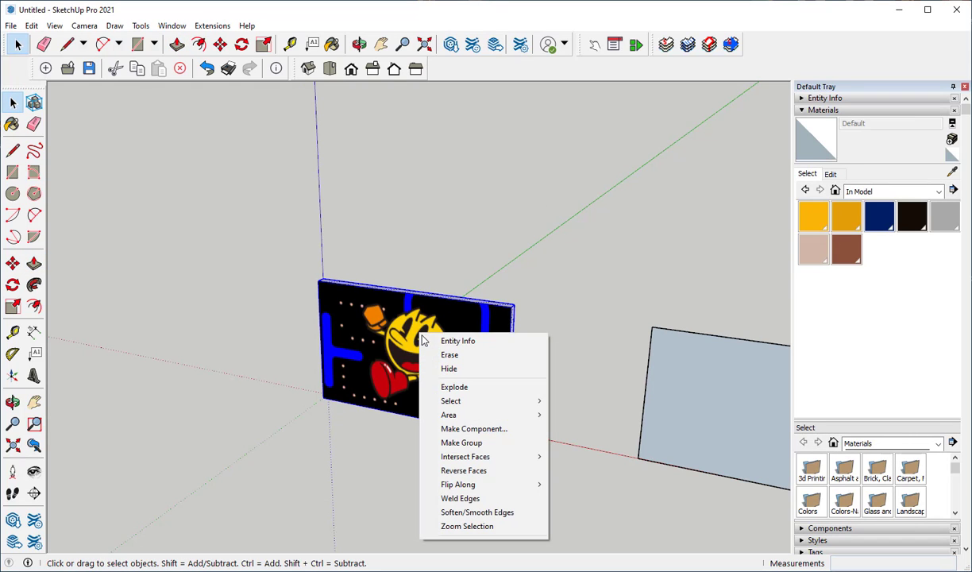
click(461, 443)
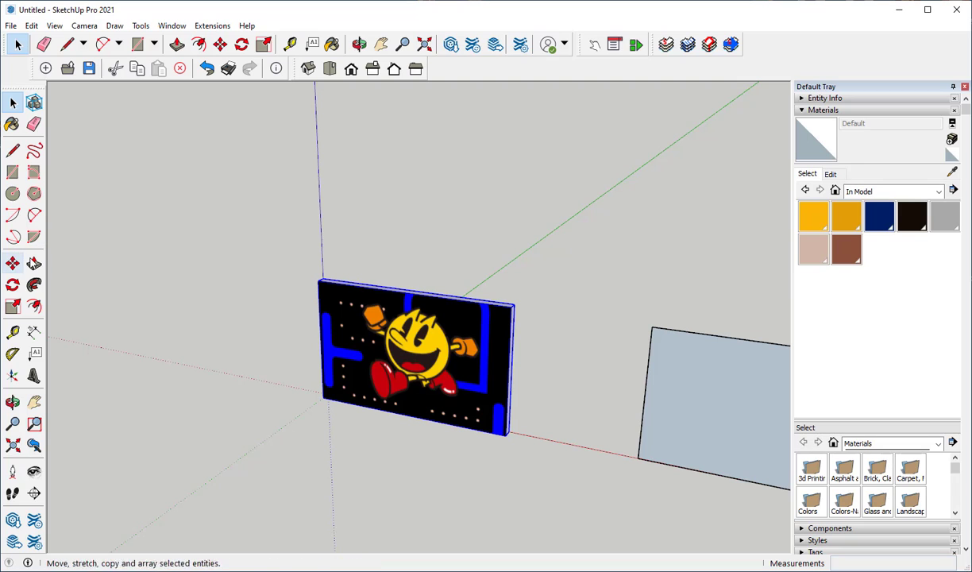
click(12, 263)
click(433, 352)
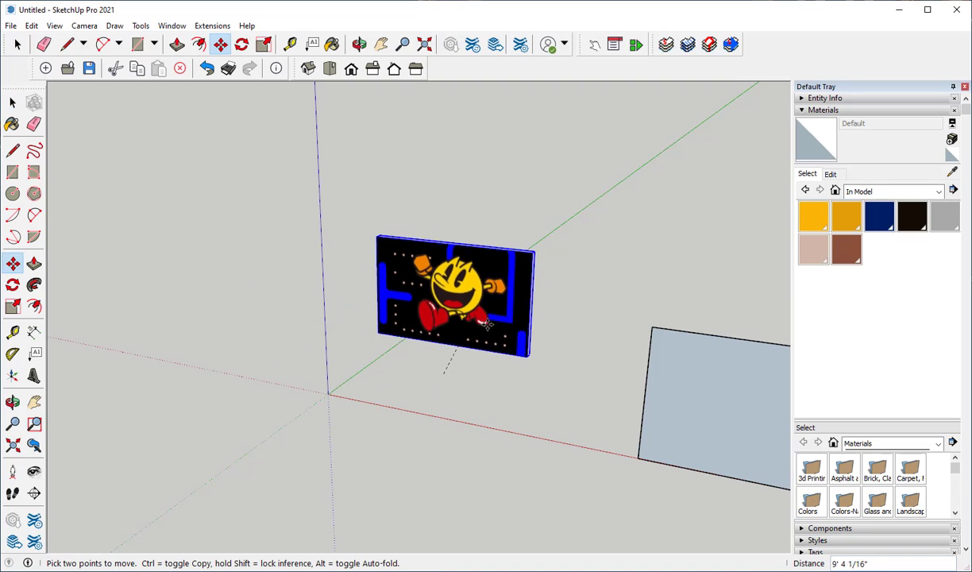
click(459, 372)
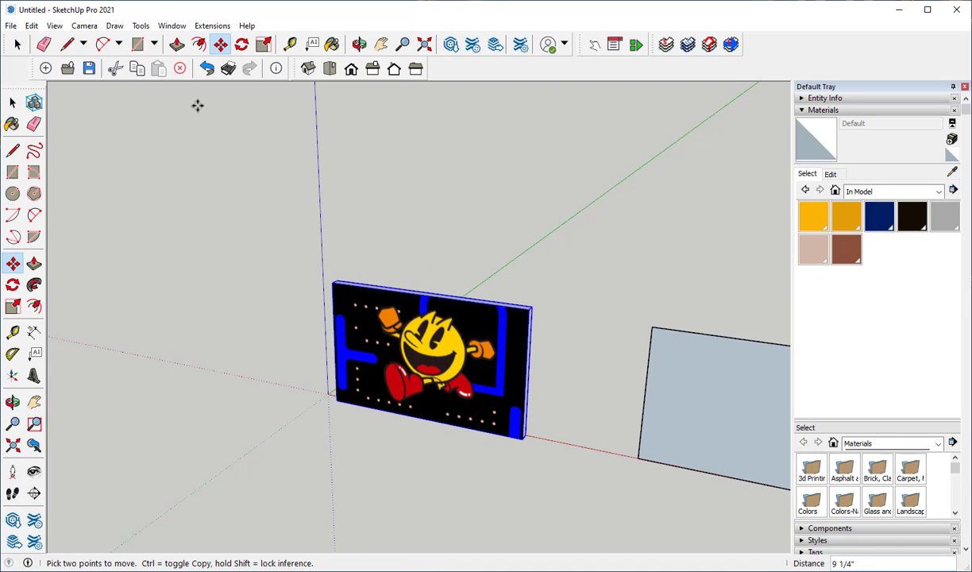
Undo the move, the grouping and the extrusion of the Pac-Man panel
click(207, 69)
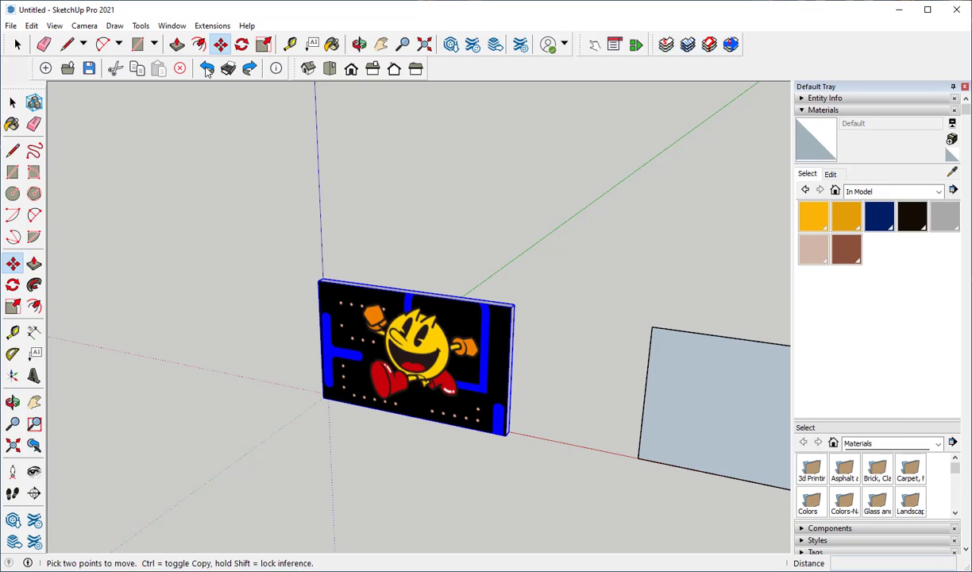
click(206, 69)
click(207, 69)
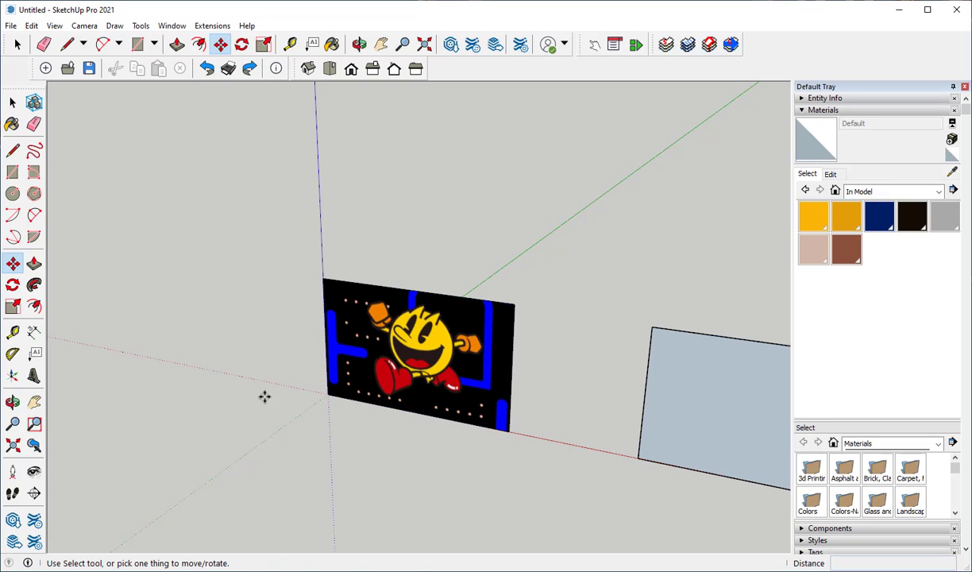
Select the Pac-Man image with its backing face and explode the selection
click(11, 103)
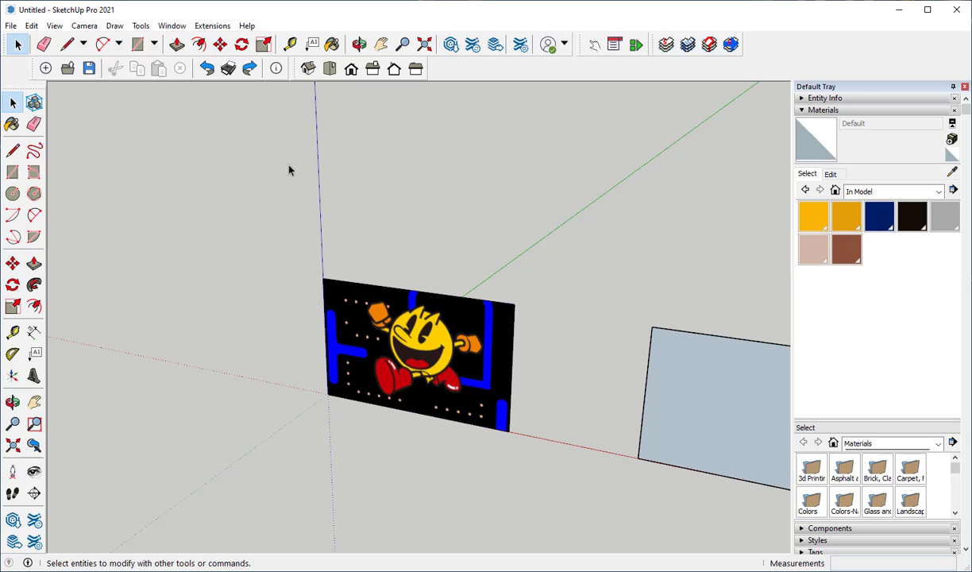
drag(267, 222, 542, 492)
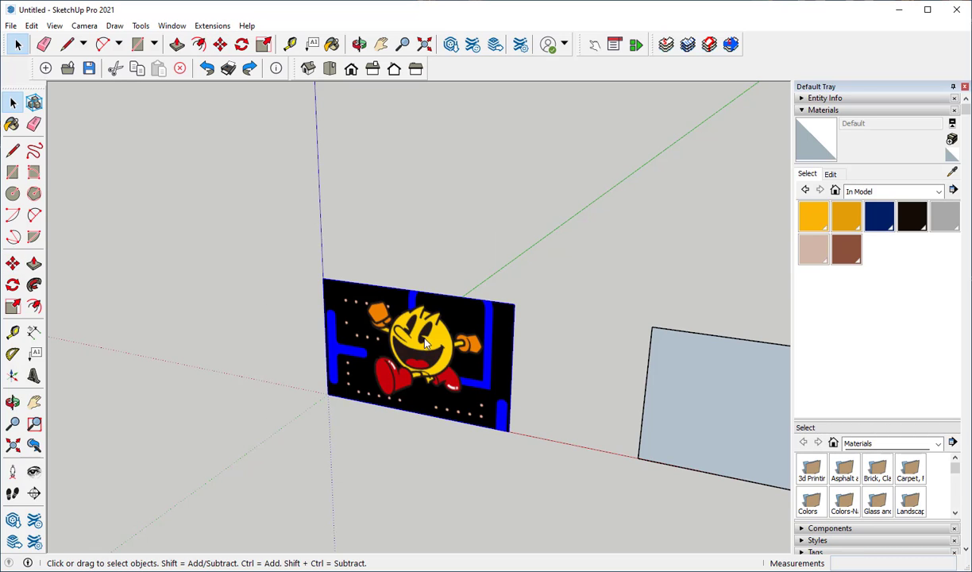
right_click(425, 340)
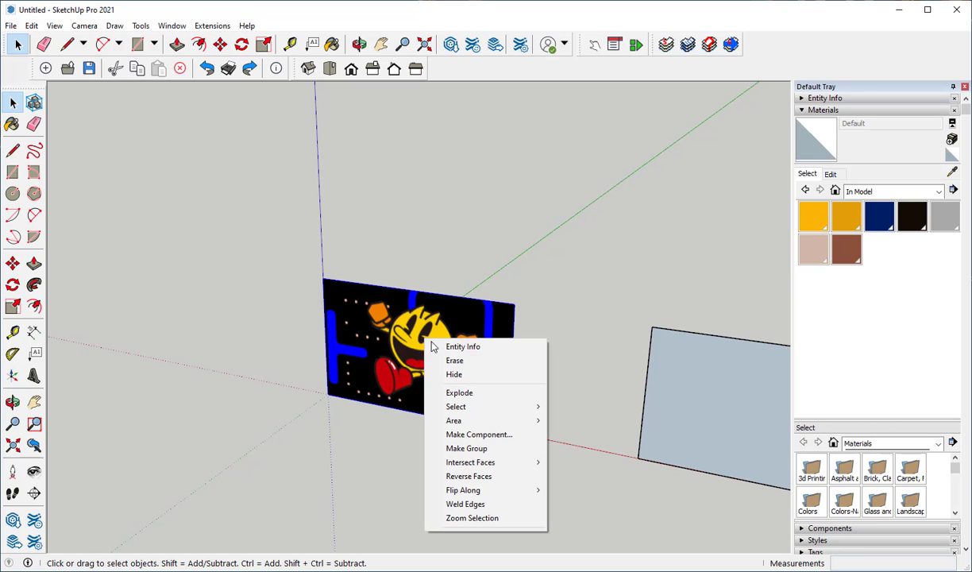
click(464, 395)
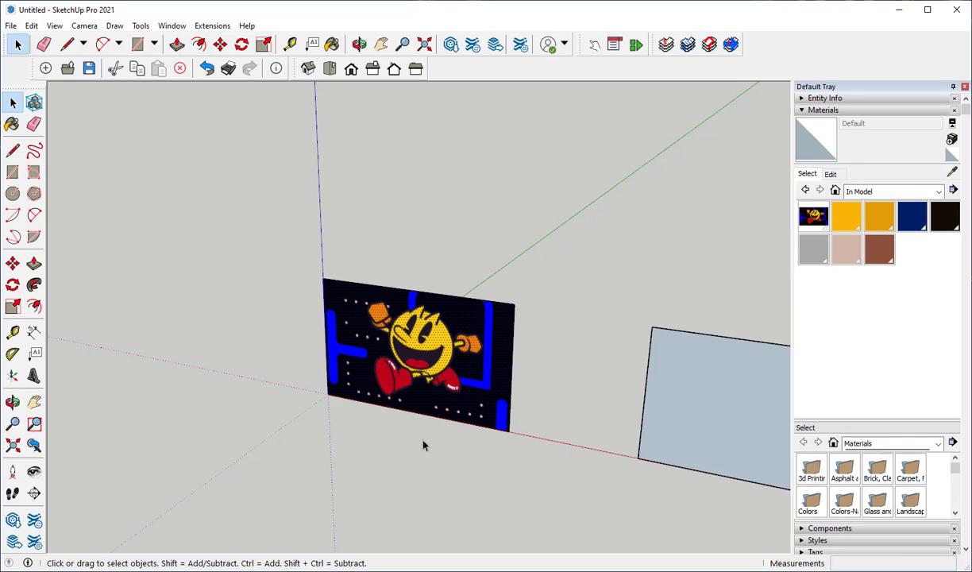
Set the texture width of the pacman material to 1'
click(814, 220)
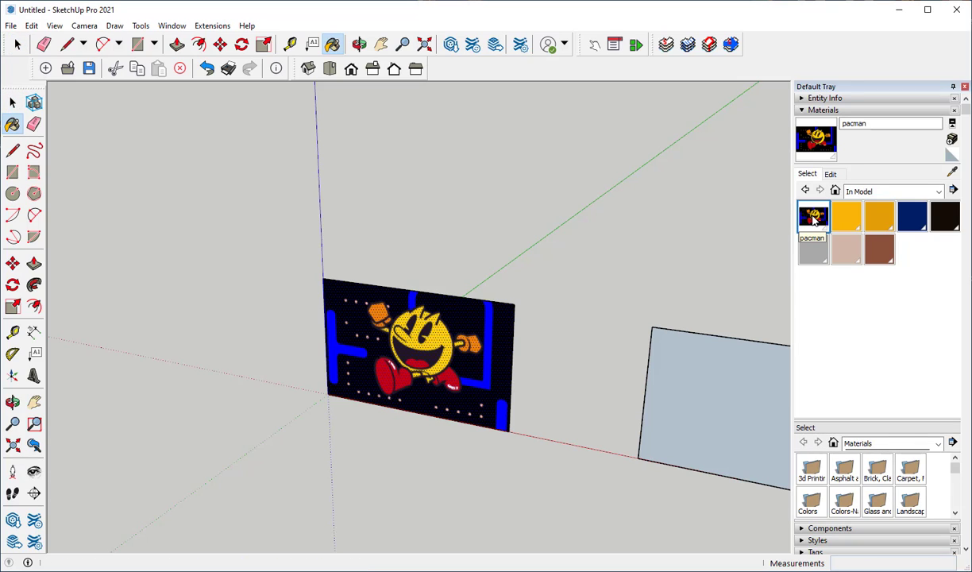
click(830, 175)
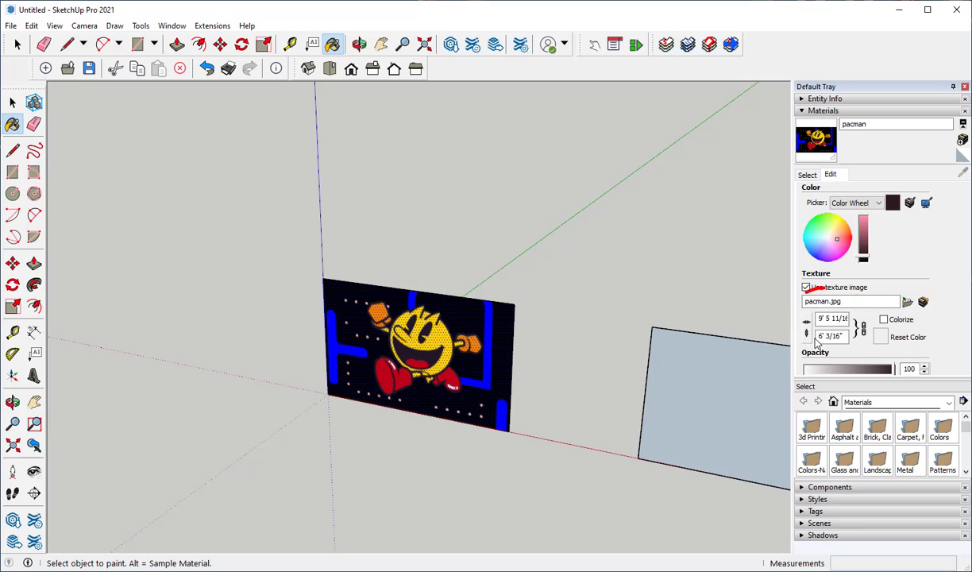
drag(819, 319, 888, 317)
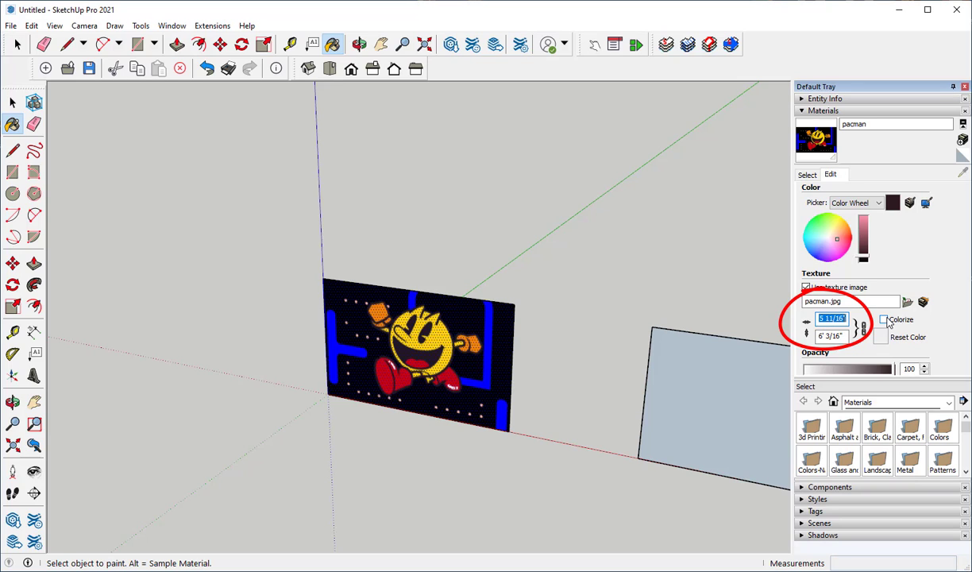
text(1)
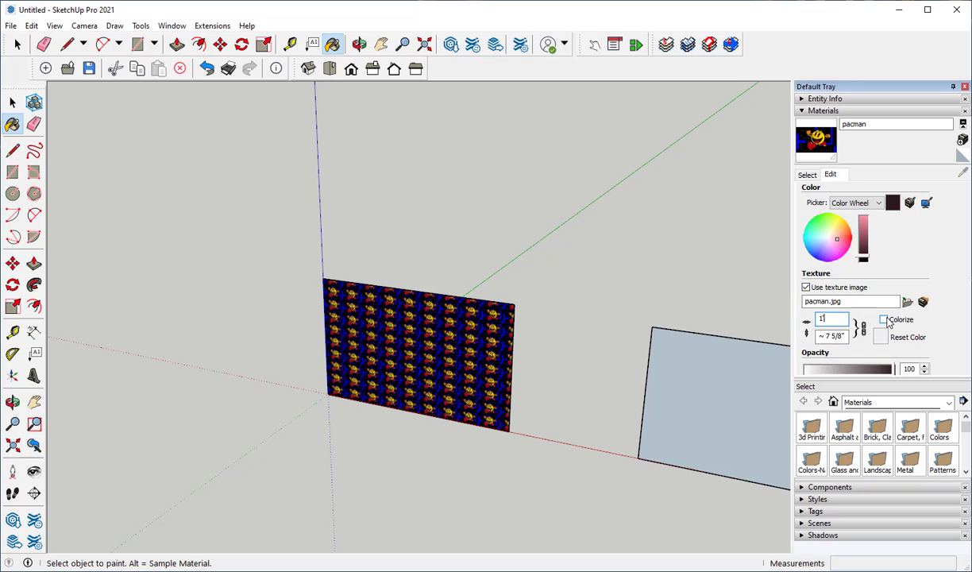
scroll(465, 389, up, 3)
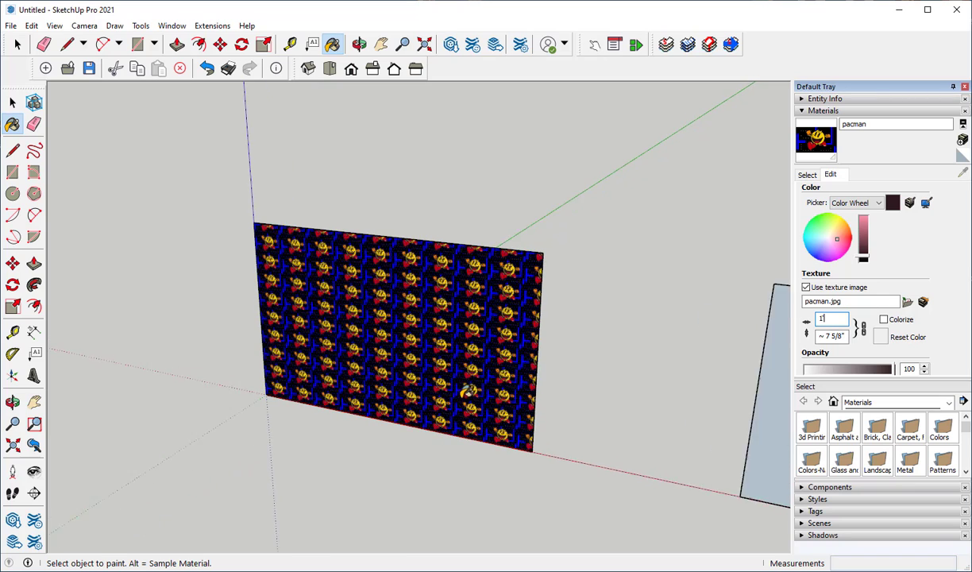
click(13, 102)
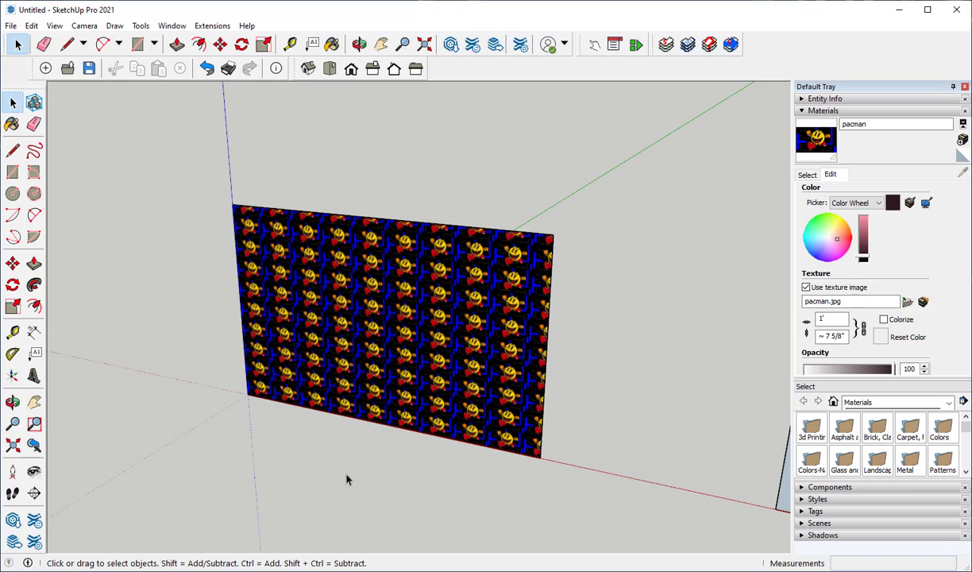
Set the pacman texture width to 15' and reposition the texture so the Pac-Man figure sits centred on the panel at the origin
middle_drag(347, 479, 342, 407)
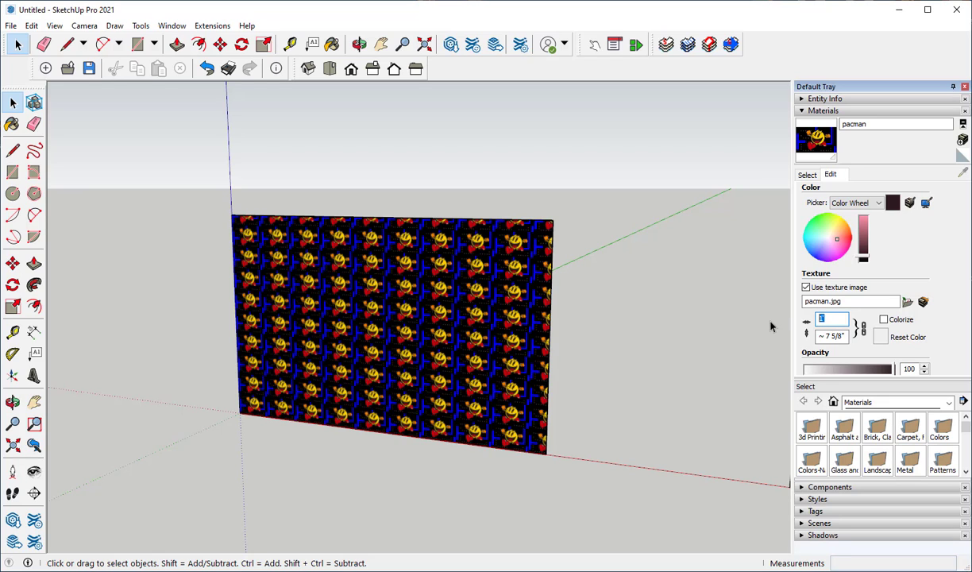
text(15')
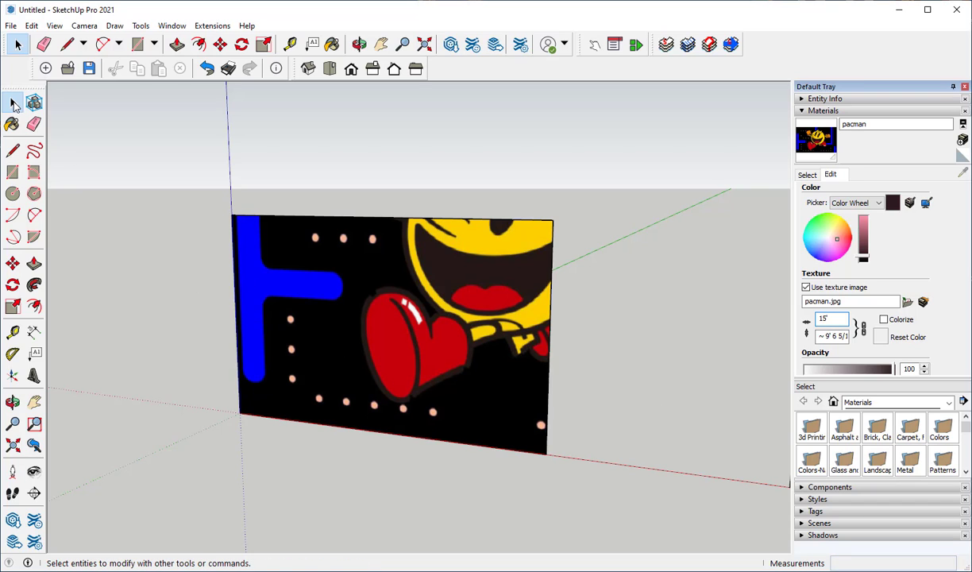
click(13, 103)
click(423, 317)
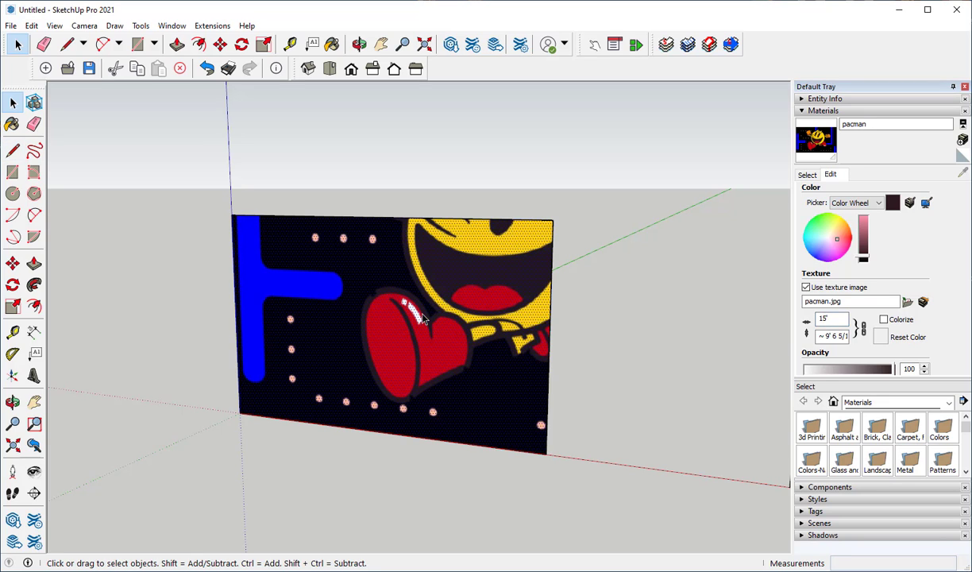
right_click(423, 318)
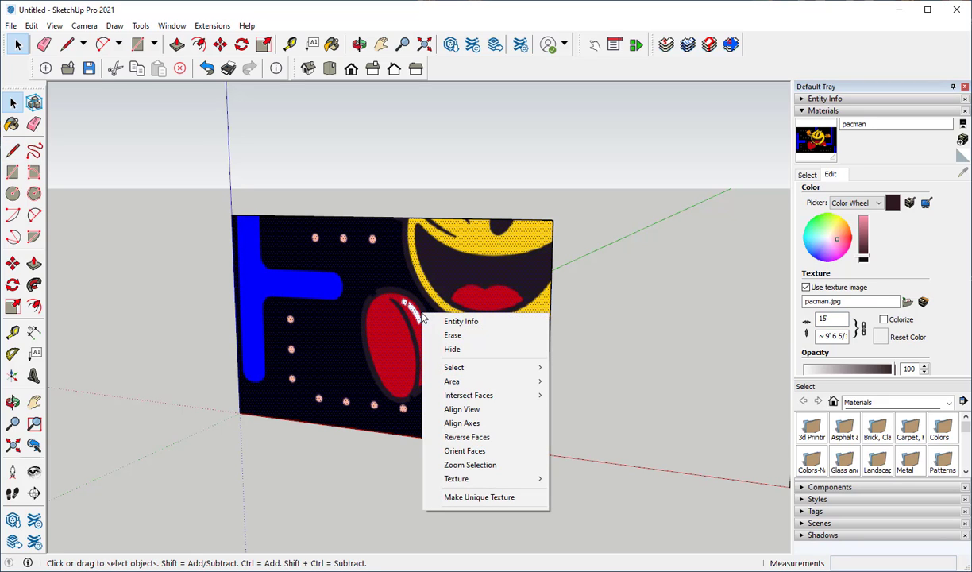
mouse_move(477, 480)
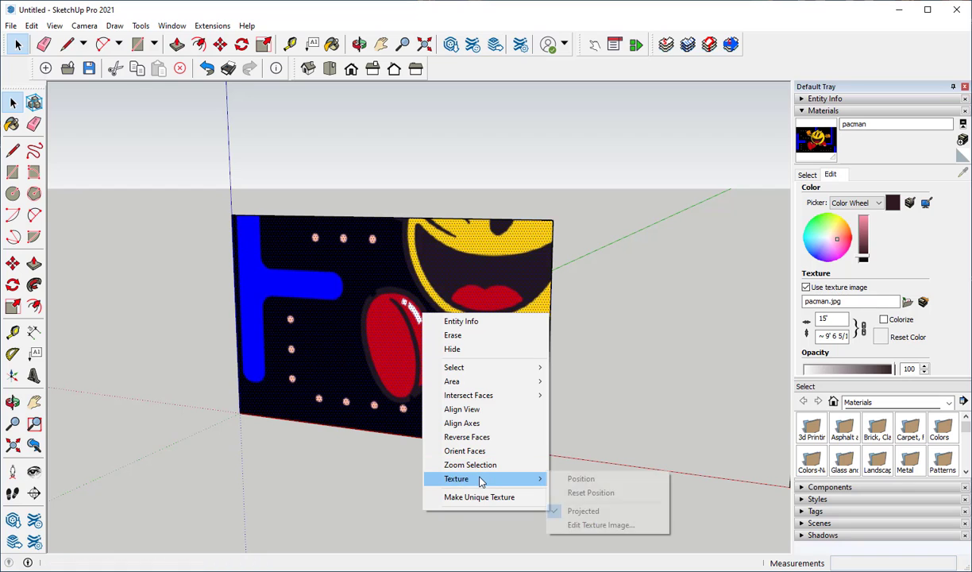
click(586, 479)
mouse_move(413, 340)
mouse_down()
mouse_move(367, 389)
mouse_move(323, 411)
mouse_move(319, 398)
mouse_move(333, 405)
mouse_move(319, 380)
mouse_up()
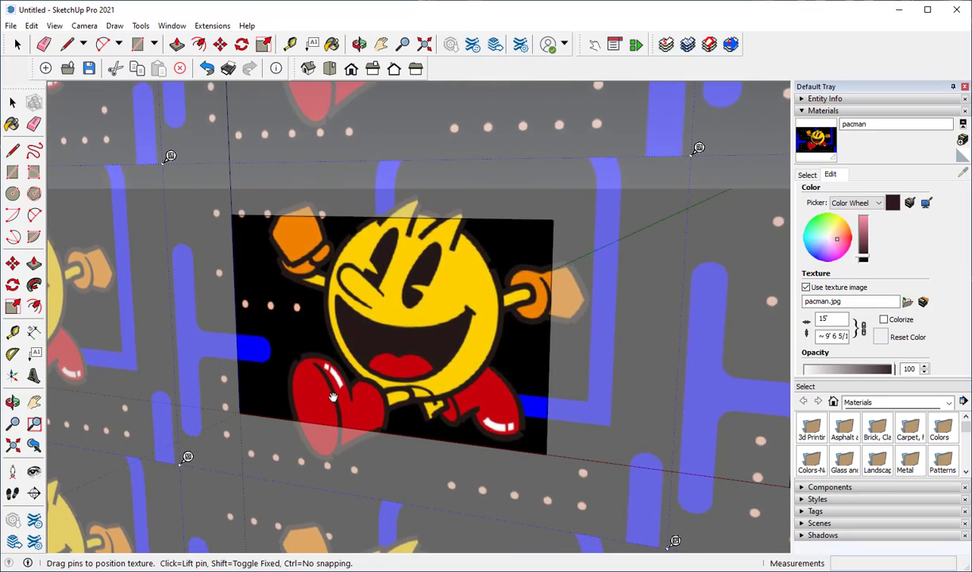
scroll(318, 380, down, 5)
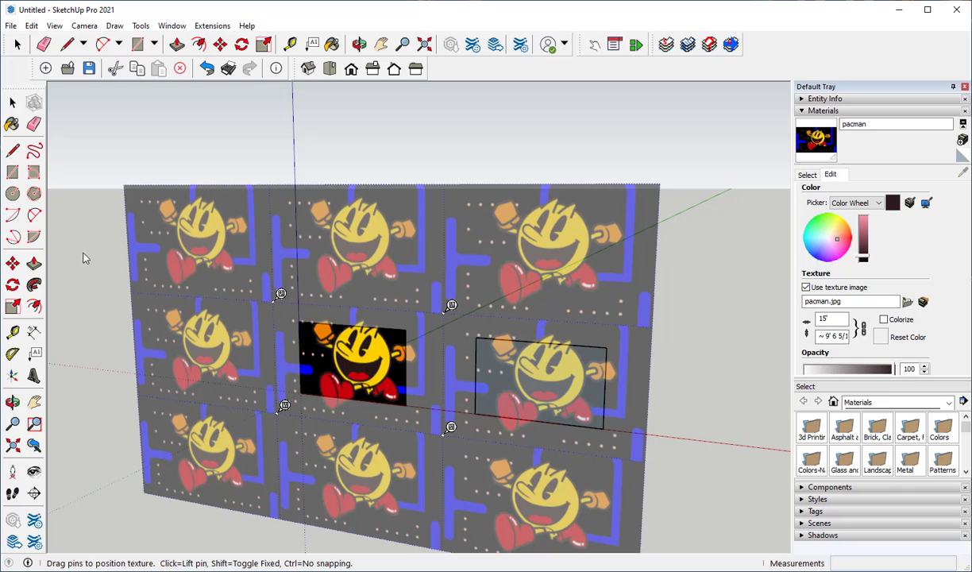
click(77, 285)
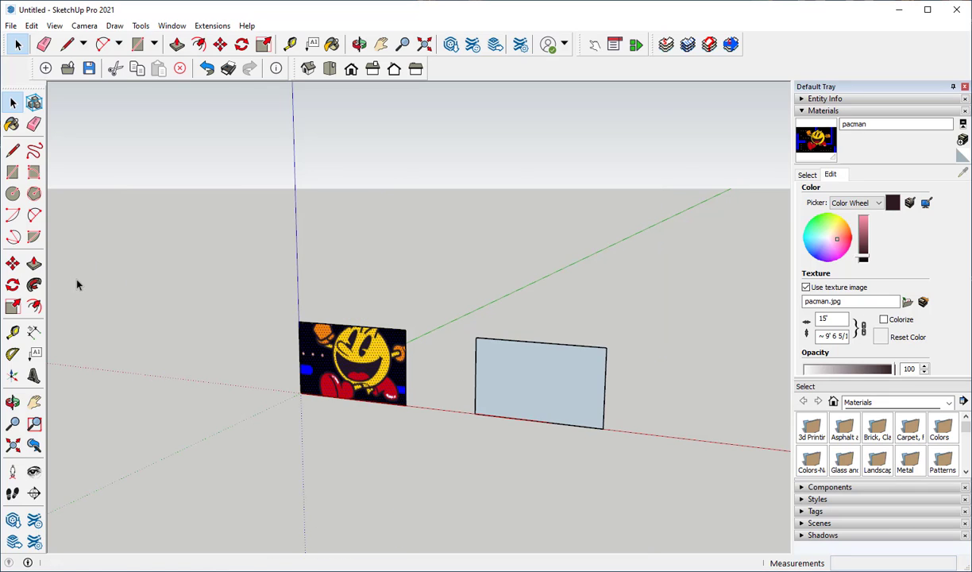
Import pacman as a texture and fit it onto the blank rectangle from its lower-left to its upper-right corner
scroll(346, 383, up, 3)
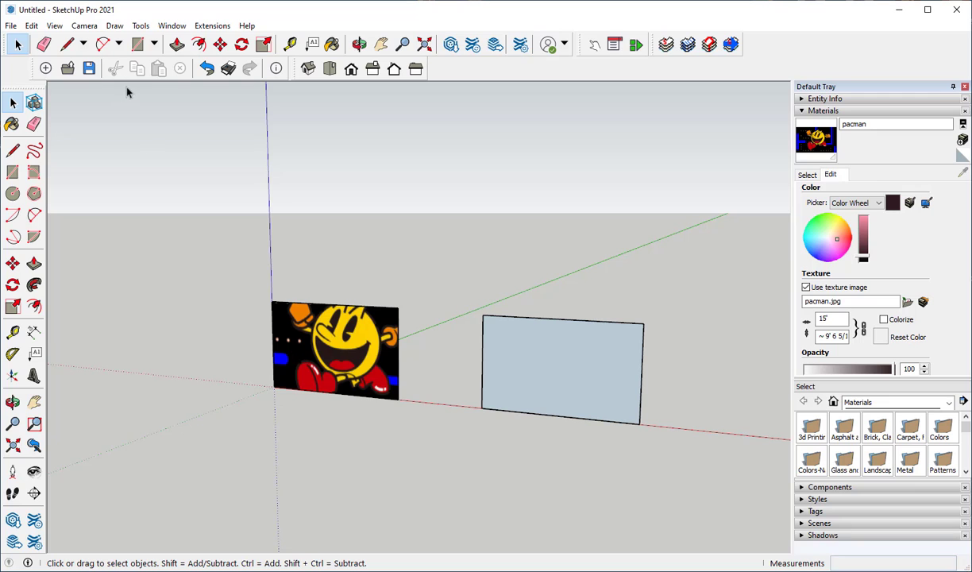
click(11, 25)
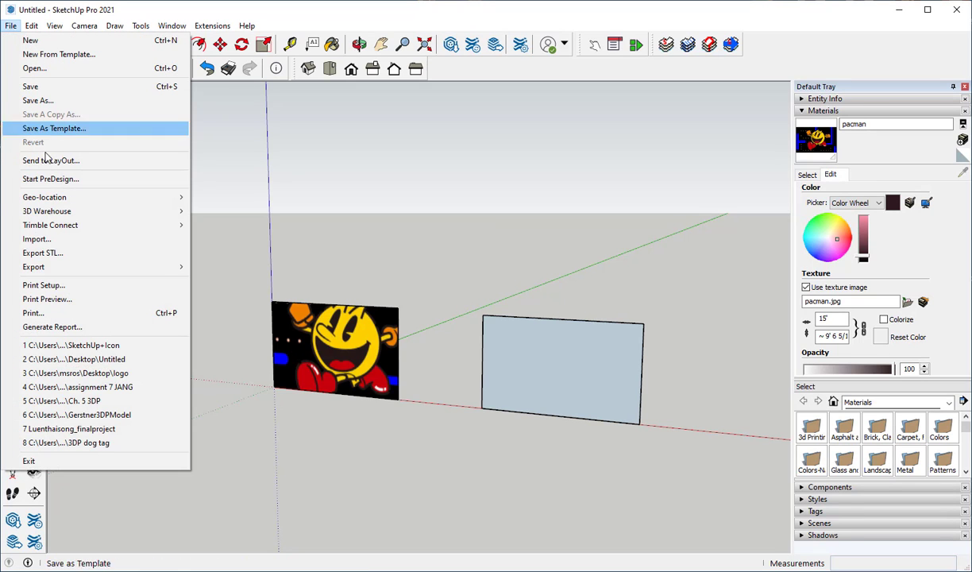
click(38, 239)
click(424, 320)
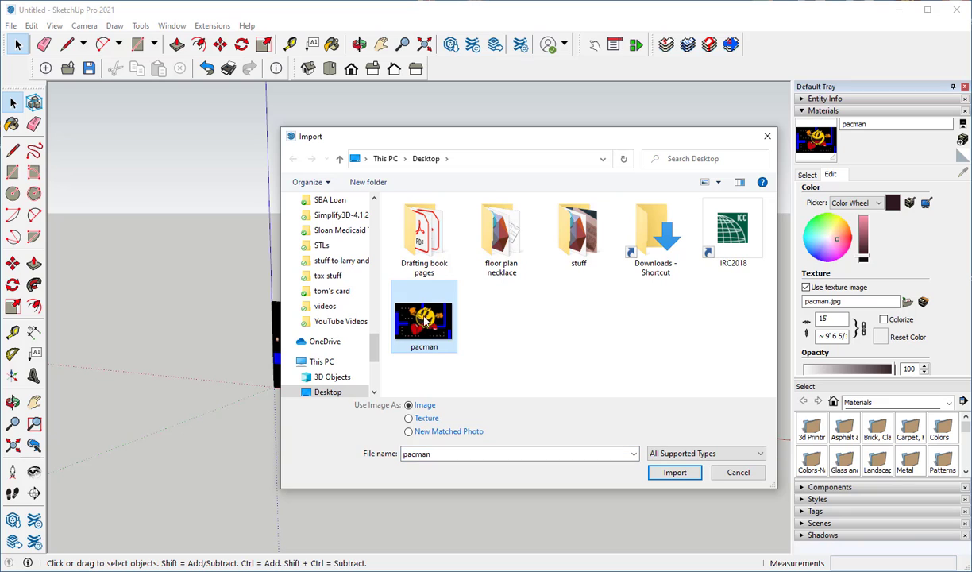
click(409, 418)
click(675, 472)
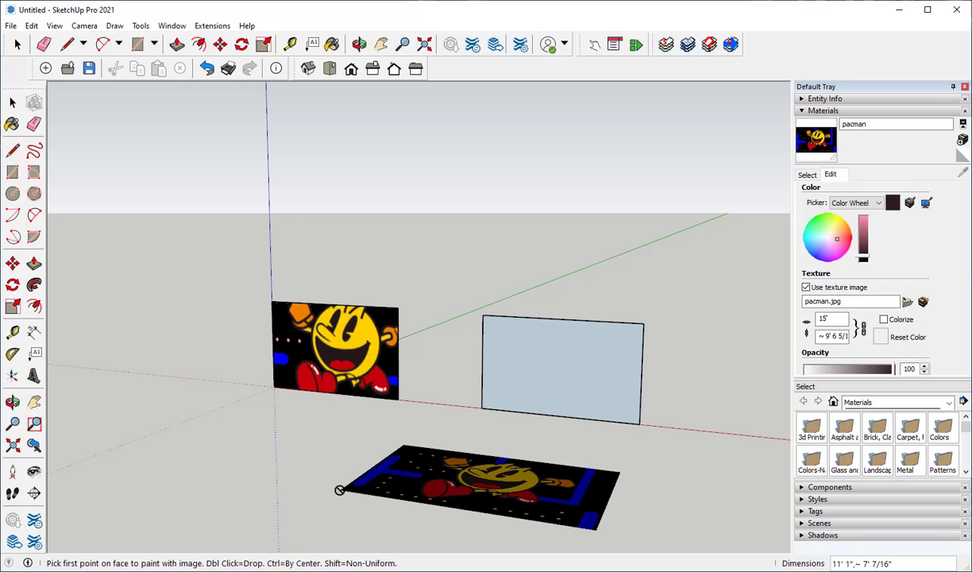
click(482, 407)
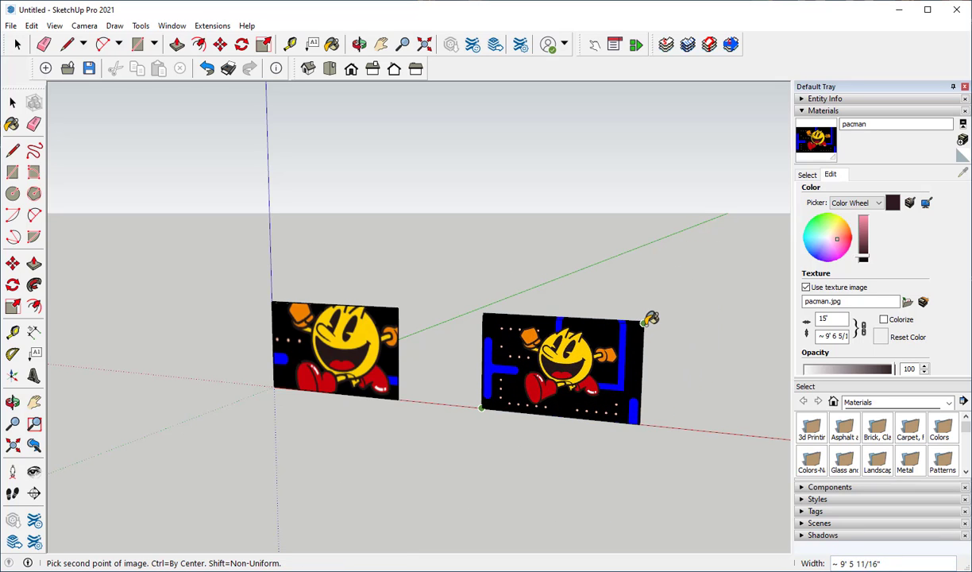
middle_drag(643, 324, 509, 391)
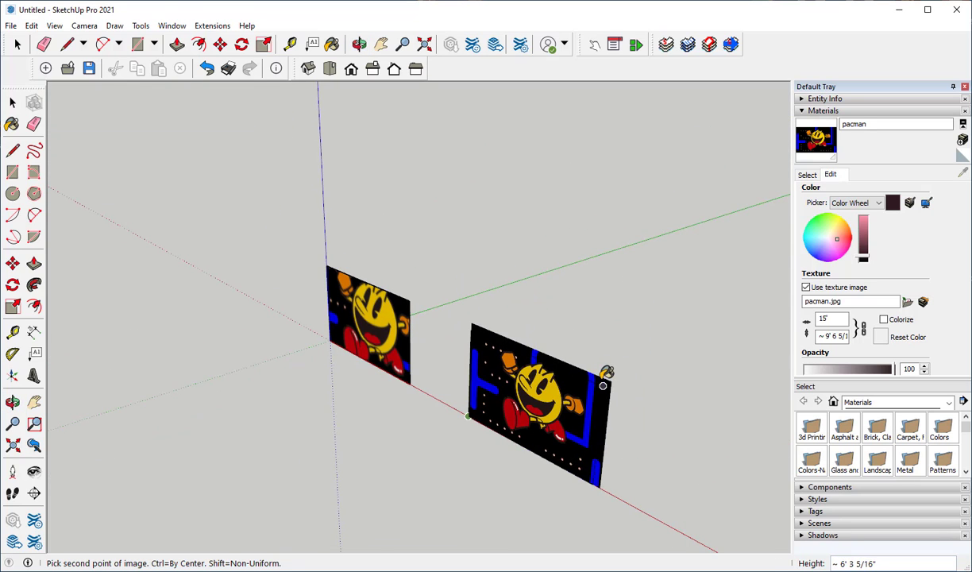
click(609, 380)
Position the texture on the newly painted panel and distort it by pulling its four free pins slightly outward
middle_drag(412, 450, 693, 364)
middle_drag(421, 353, 469, 333)
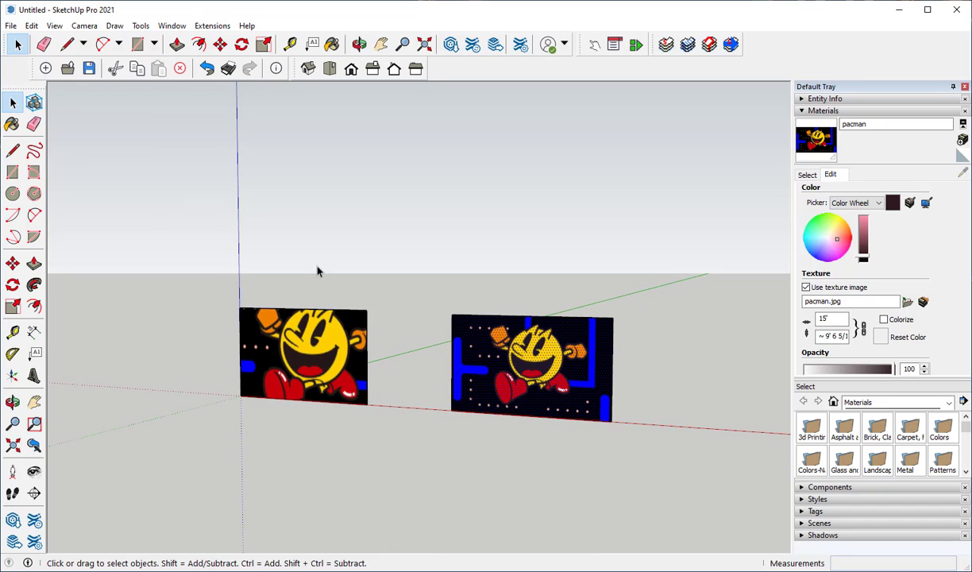
right_click(531, 364)
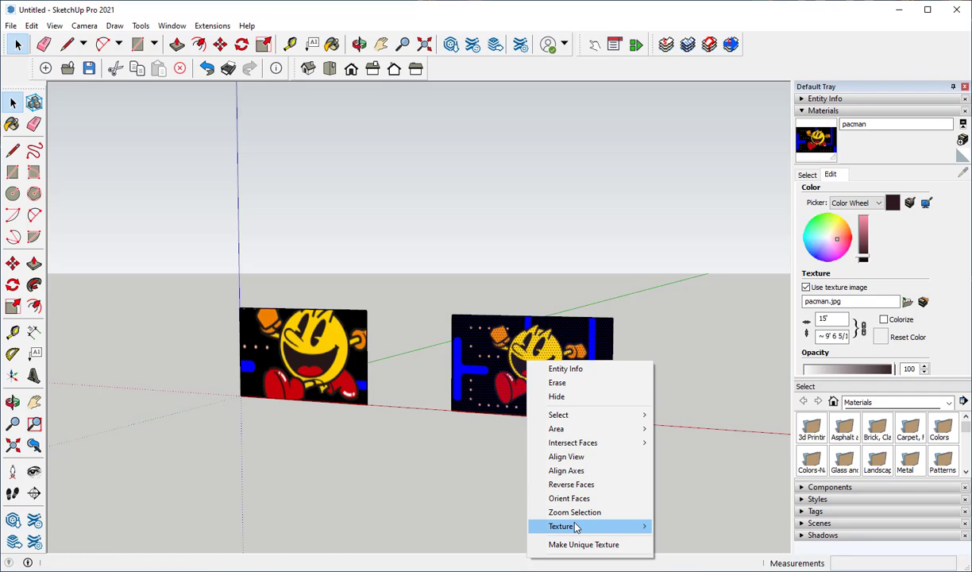
mouse_move(576, 528)
click(680, 528)
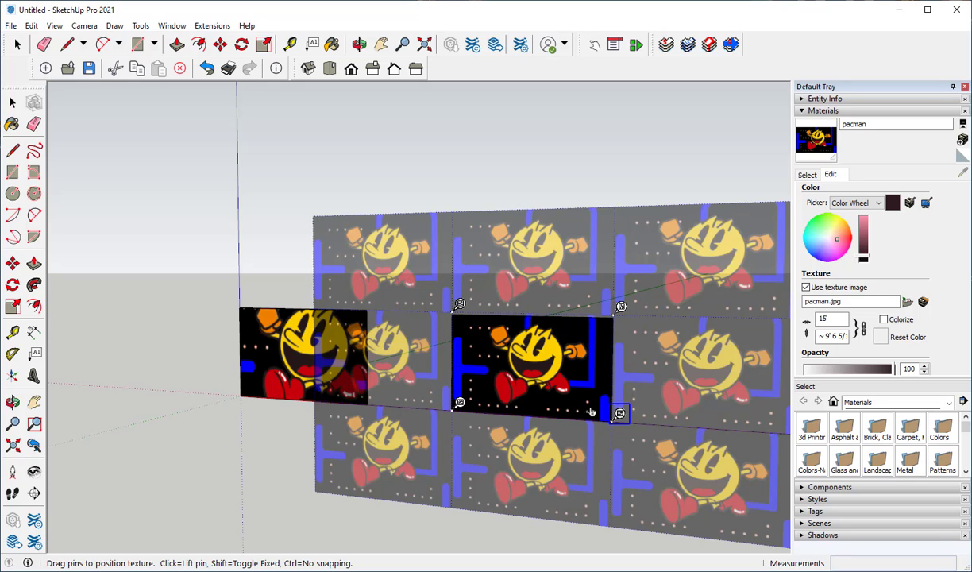
mouse_move(460, 305)
mouse_down()
mouse_move(451, 302)
mouse_move(456, 282)
mouse_move(445, 303)
mouse_up()
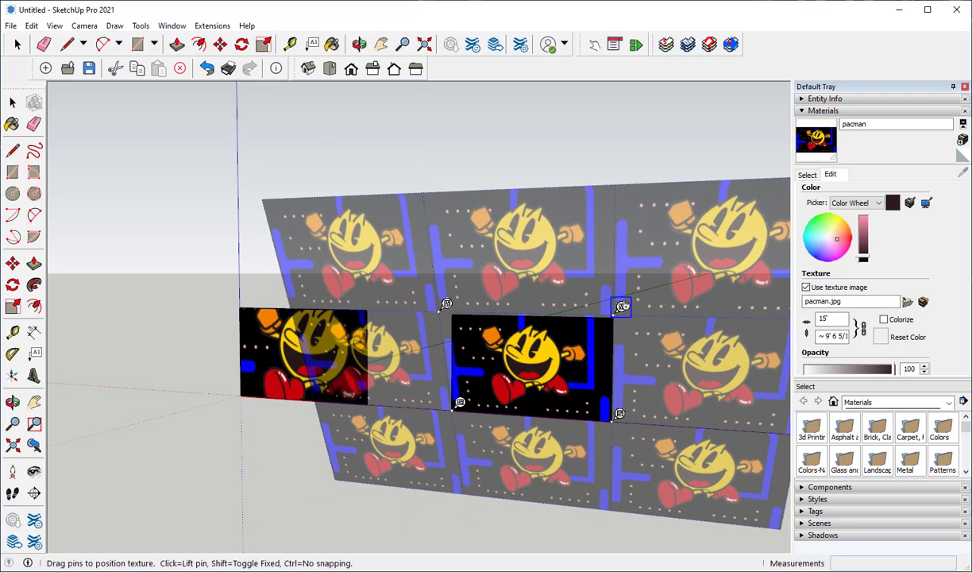
mouse_move(622, 307)
mouse_down()
mouse_move(601, 301)
mouse_move(590, 285)
mouse_move(624, 308)
mouse_up()
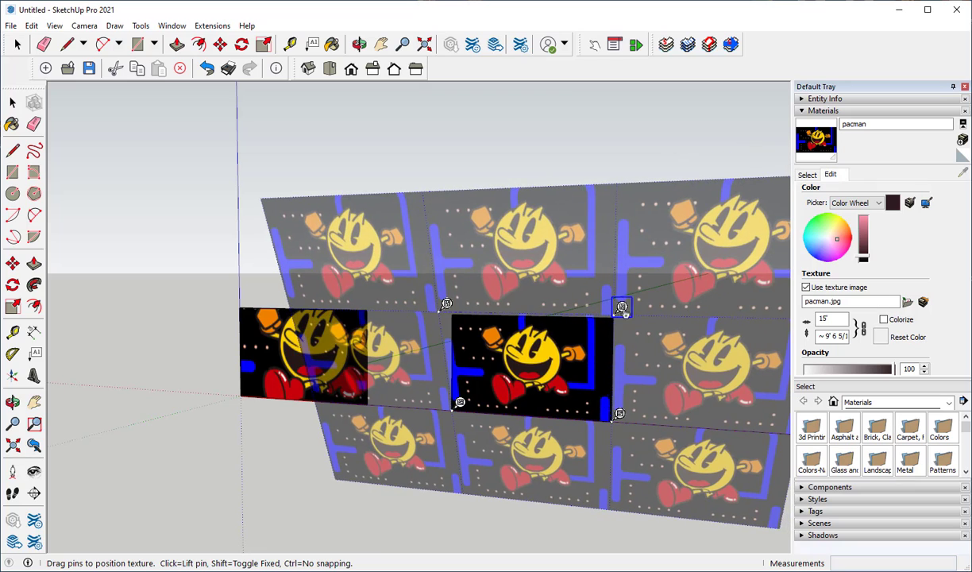
mouse_move(620, 413)
mouse_down()
mouse_move(662, 412)
mouse_move(658, 401)
mouse_move(623, 411)
mouse_move(635, 414)
mouse_up()
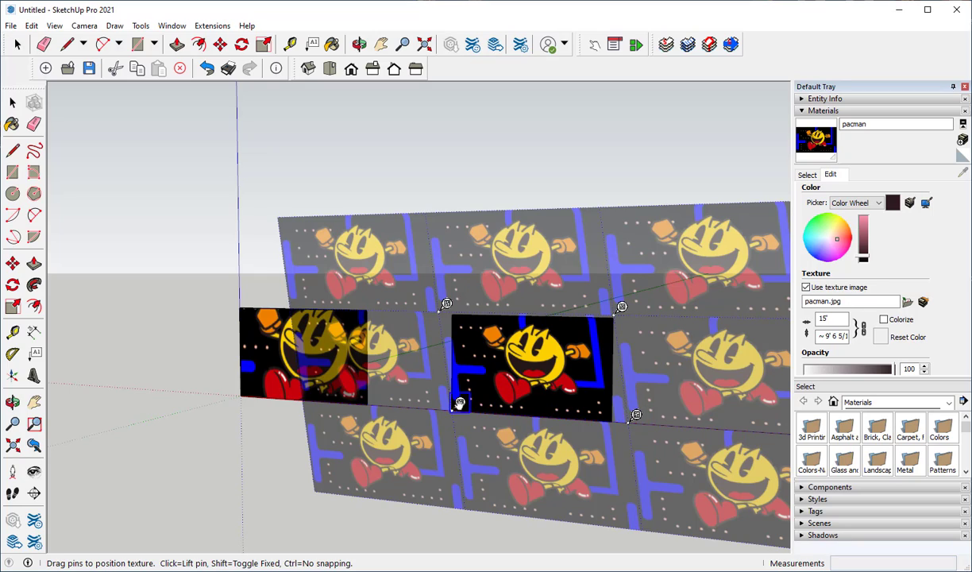
mouse_move(459, 402)
mouse_down()
mouse_move(410, 402)
mouse_move(405, 425)
mouse_move(438, 399)
mouse_move(456, 408)
mouse_move(441, 407)
mouse_move(443, 425)
mouse_move(443, 403)
mouse_up()
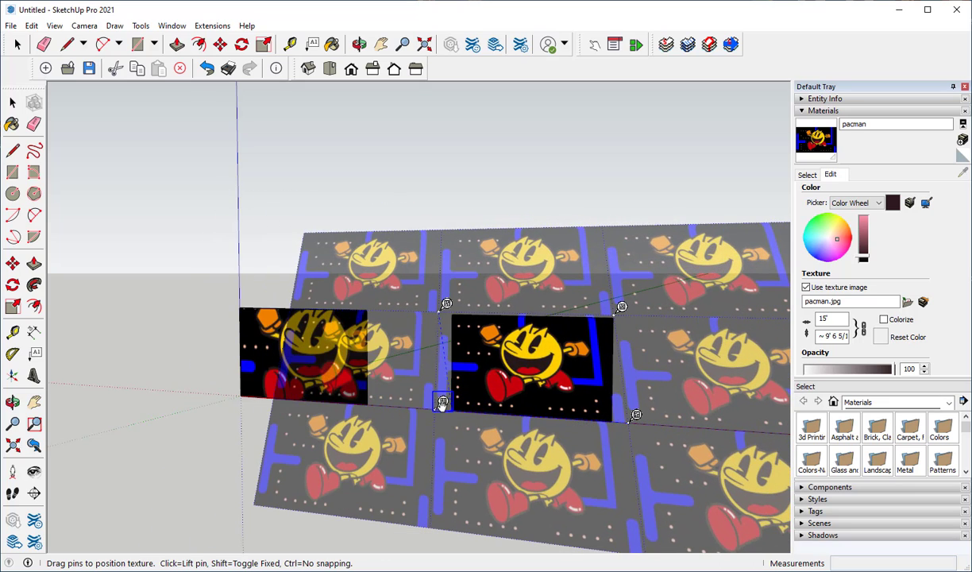
Enable Fixed Pins and shear, distort, move and scale down the texture on the second panel, finishing the positioning
right_click(446, 307)
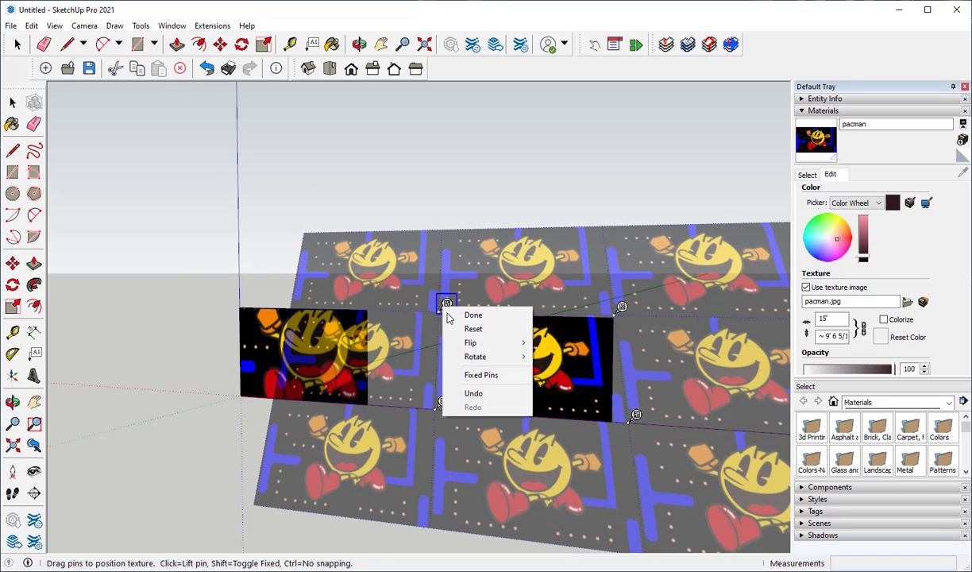
click(481, 374)
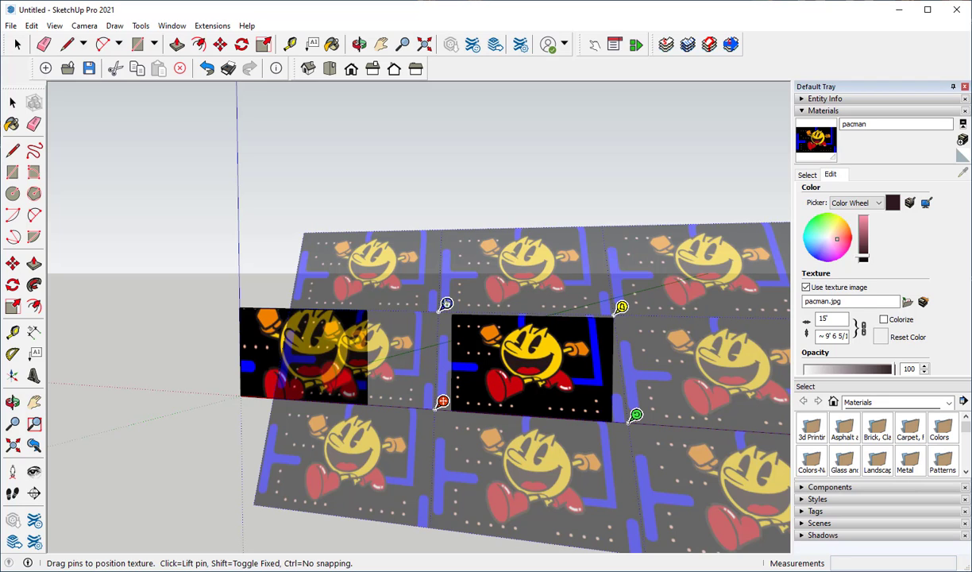
mouse_move(446, 305)
mouse_down()
mouse_move(420, 286)
mouse_move(457, 272)
mouse_move(451, 305)
mouse_up()
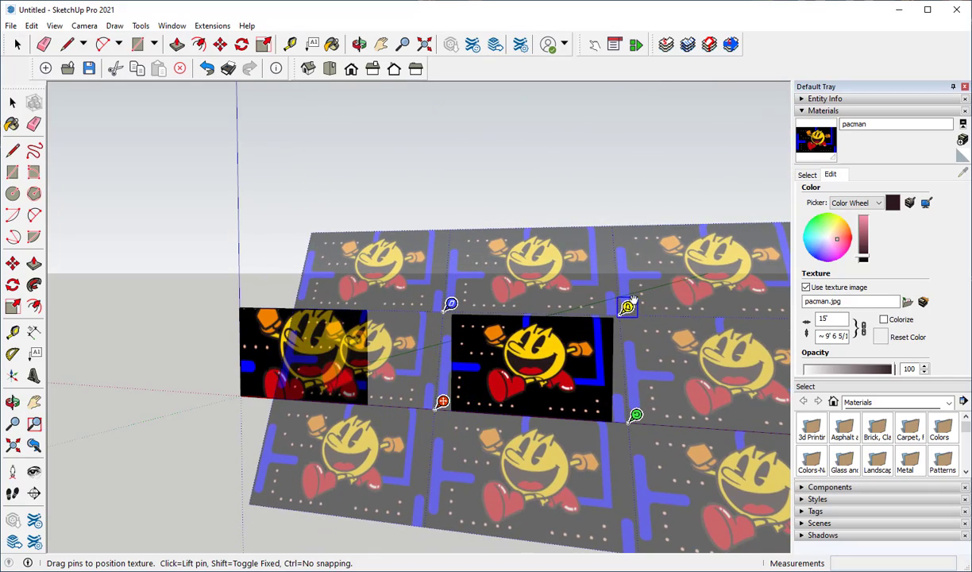
mouse_move(630, 307)
mouse_down()
mouse_move(667, 263)
mouse_move(633, 308)
mouse_up()
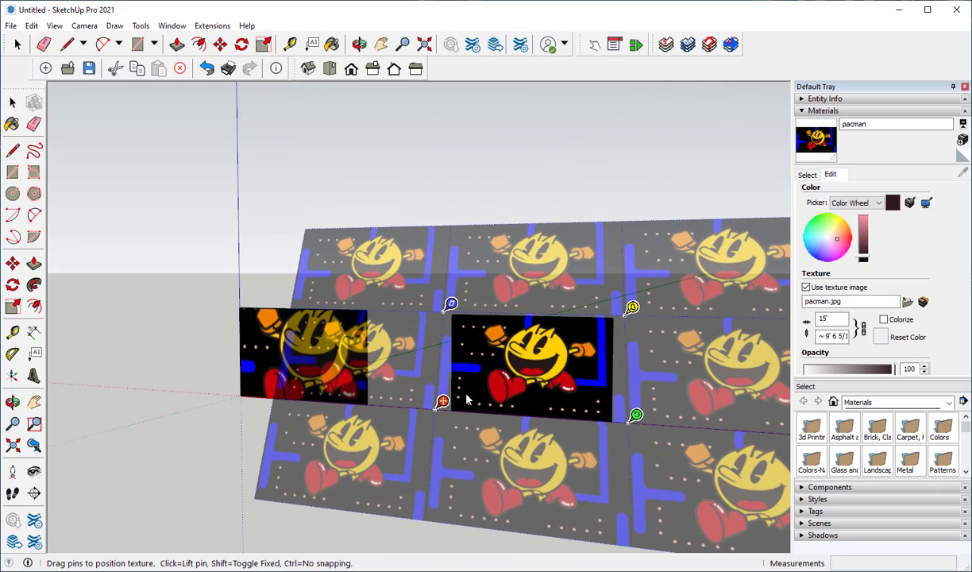
drag(442, 402, 422, 413)
drag(633, 414, 565, 410)
scroll(491, 387, up, 2)
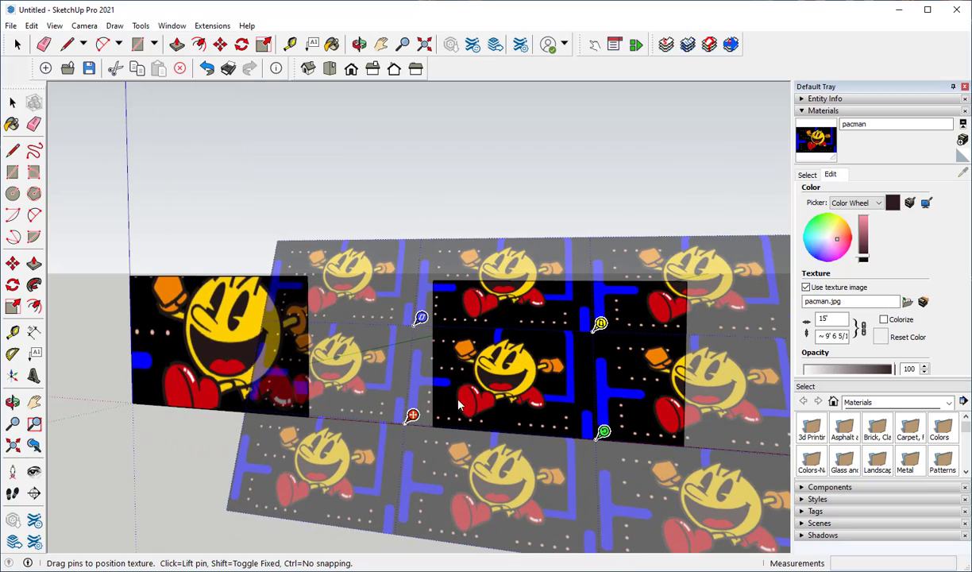
click(468, 201)
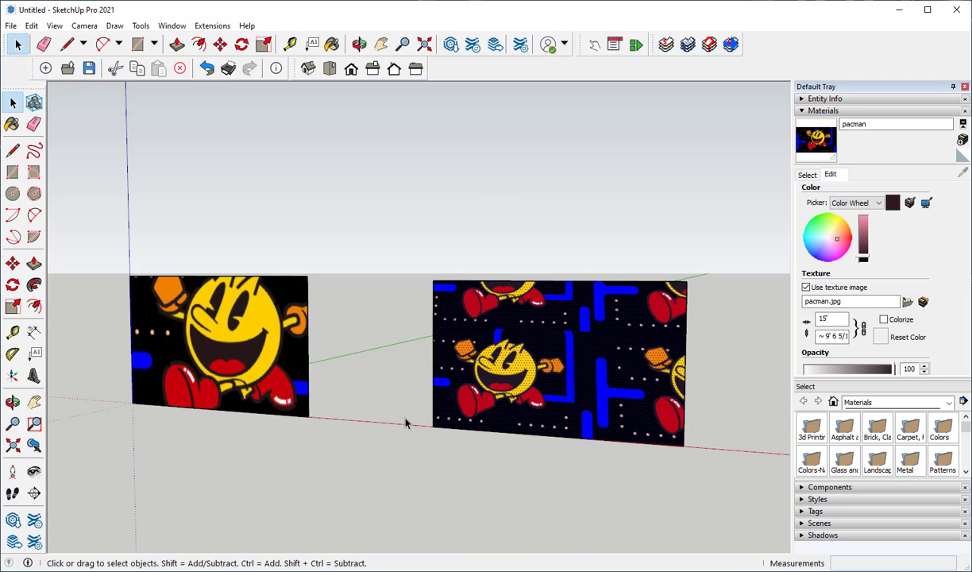
Set the texture width of the pacman material to 10'
scroll(545, 371, down, 1)
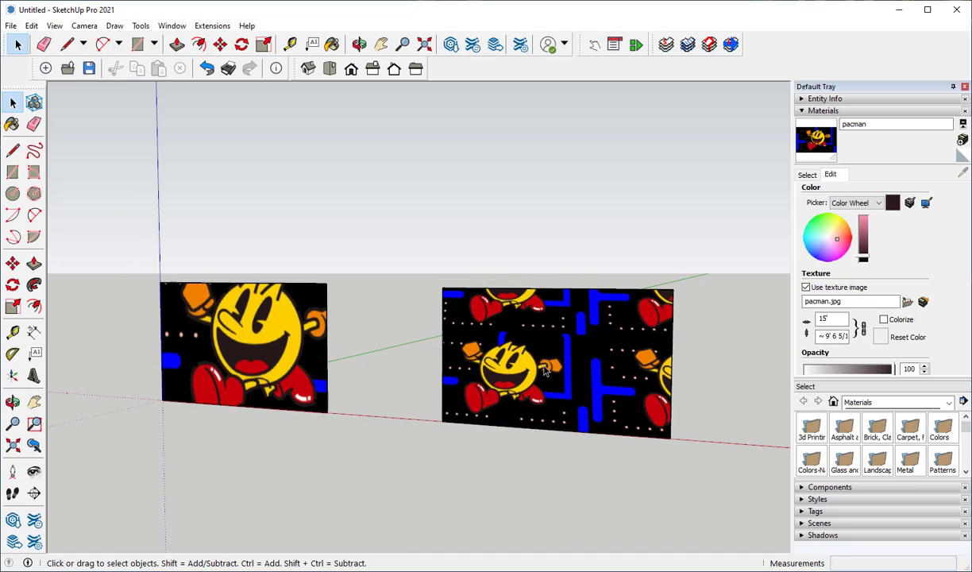
double_click(834, 318)
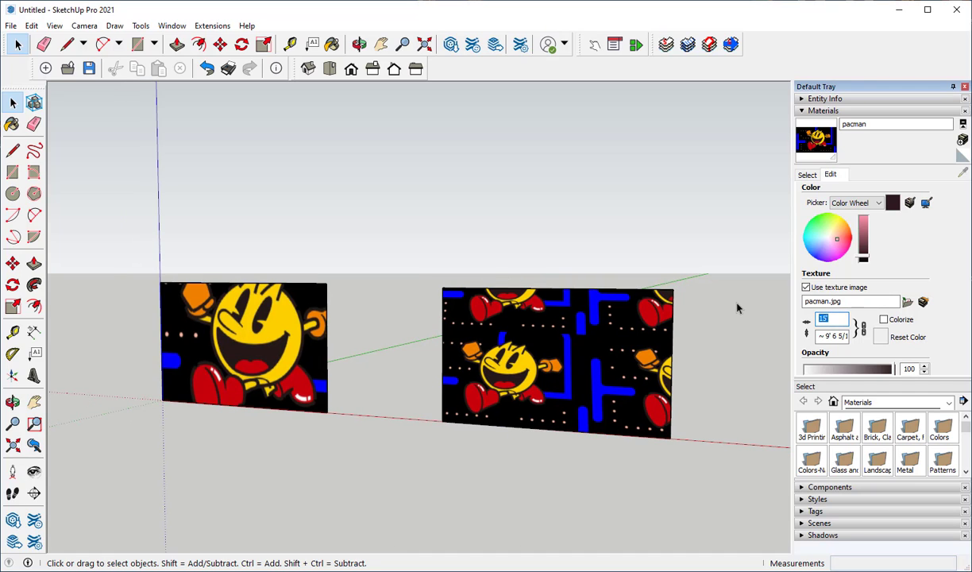
text(10)
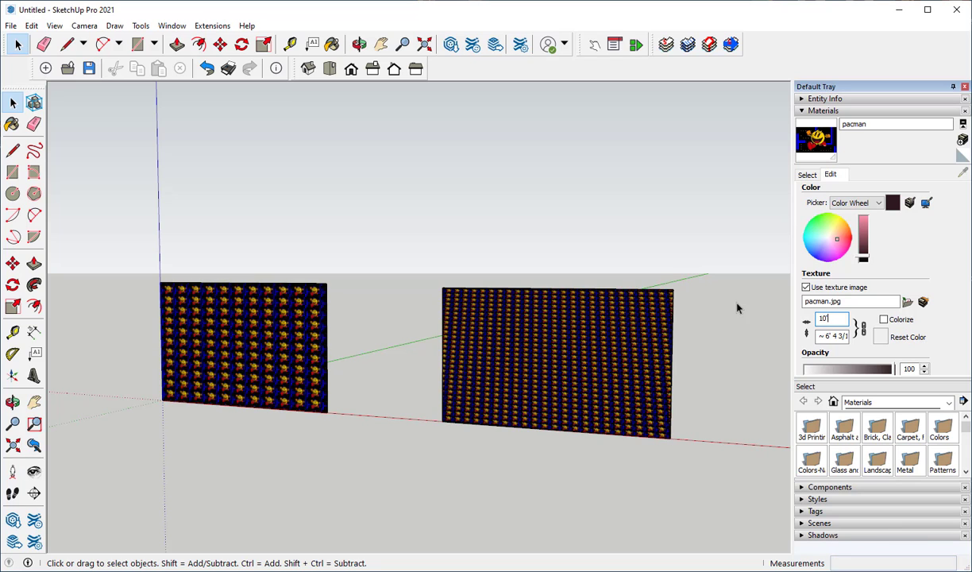
key(Return)
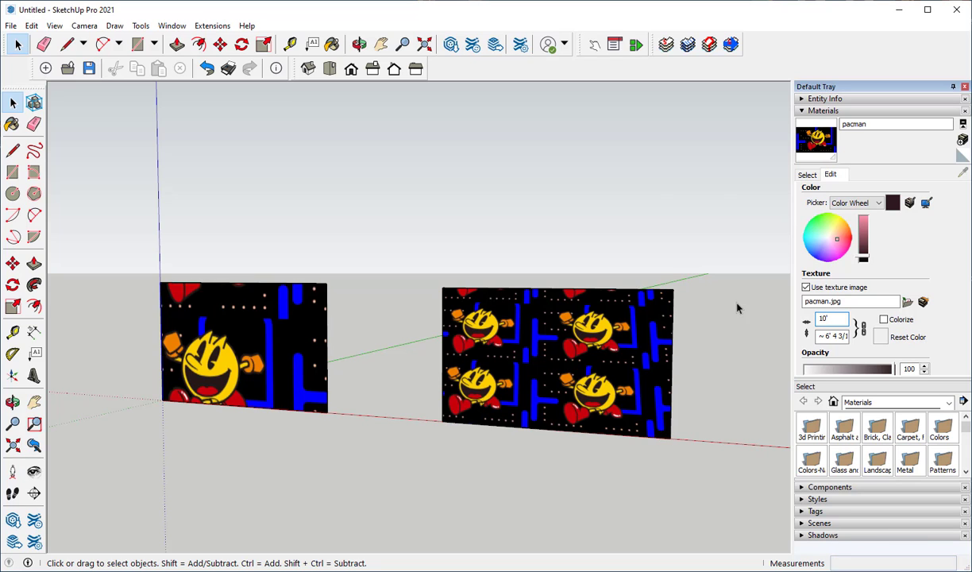
Set the pacman texture width to 20' and make the texture on the second panel unique
double_click(824, 317)
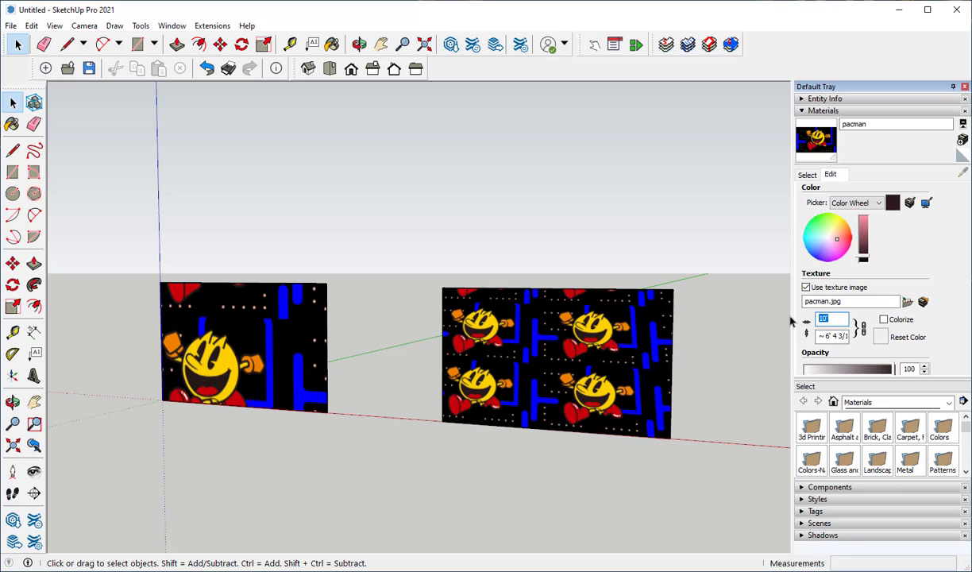
text(20)
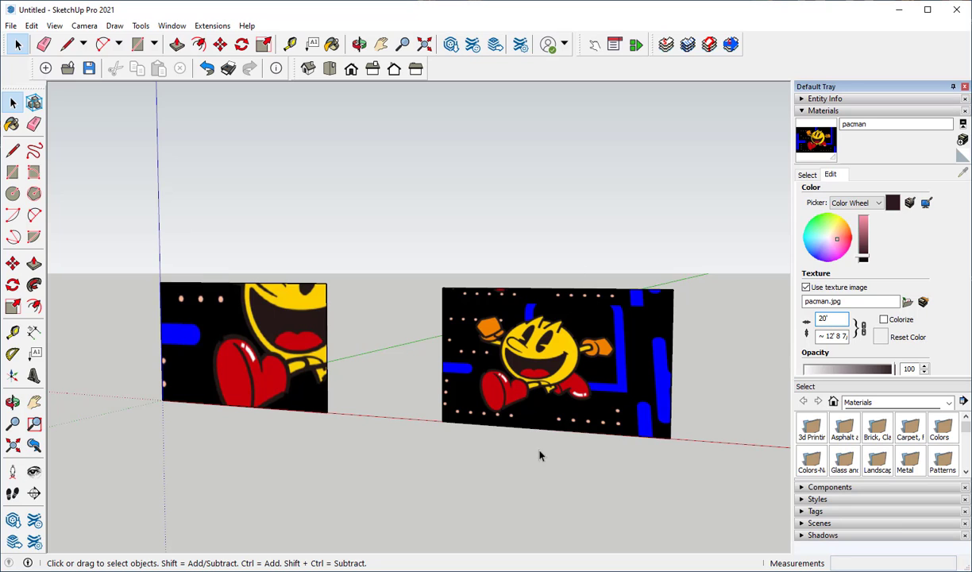
right_click(578, 359)
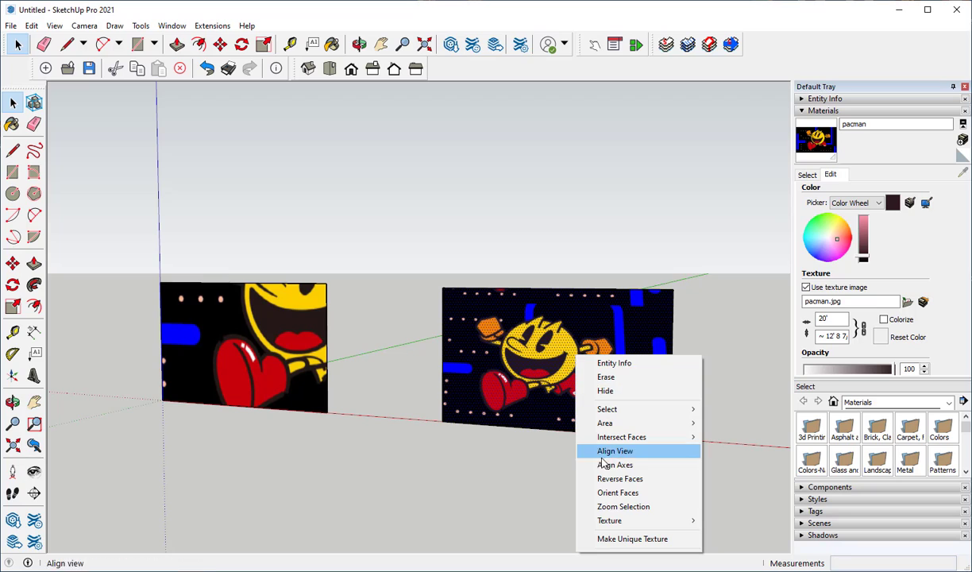
click(625, 540)
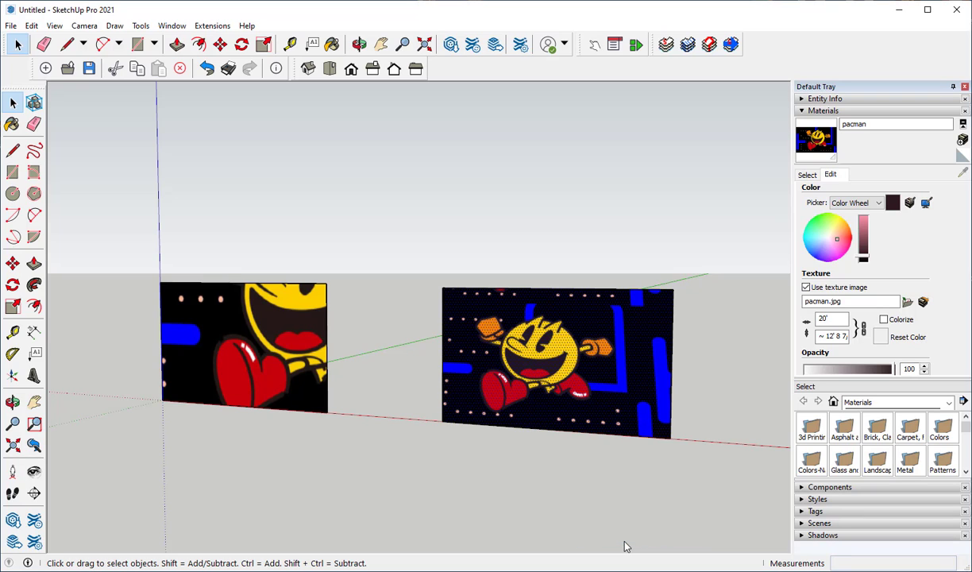
Edit the in-model pacman#1 material and shift its color toward magenta on the color wheel
click(808, 174)
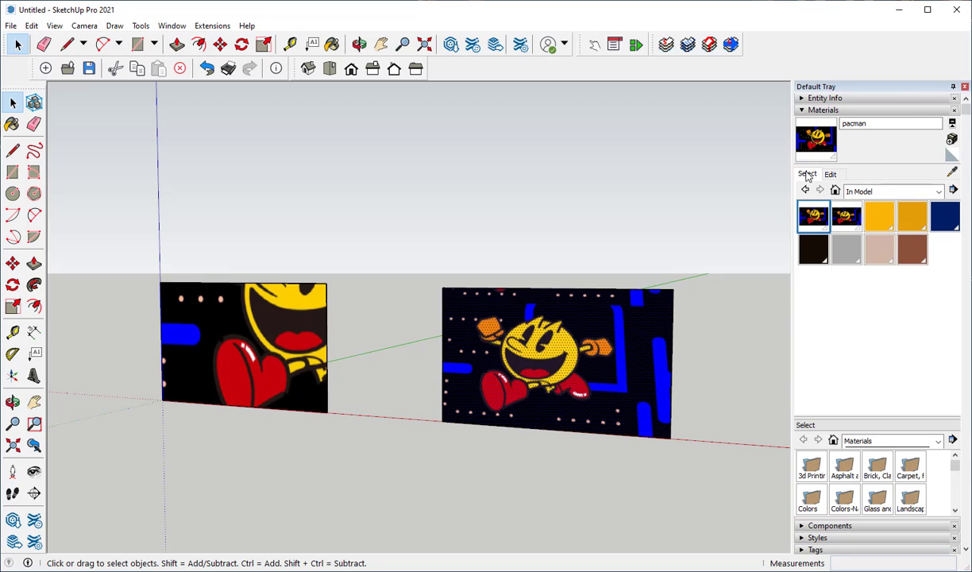
click(847, 216)
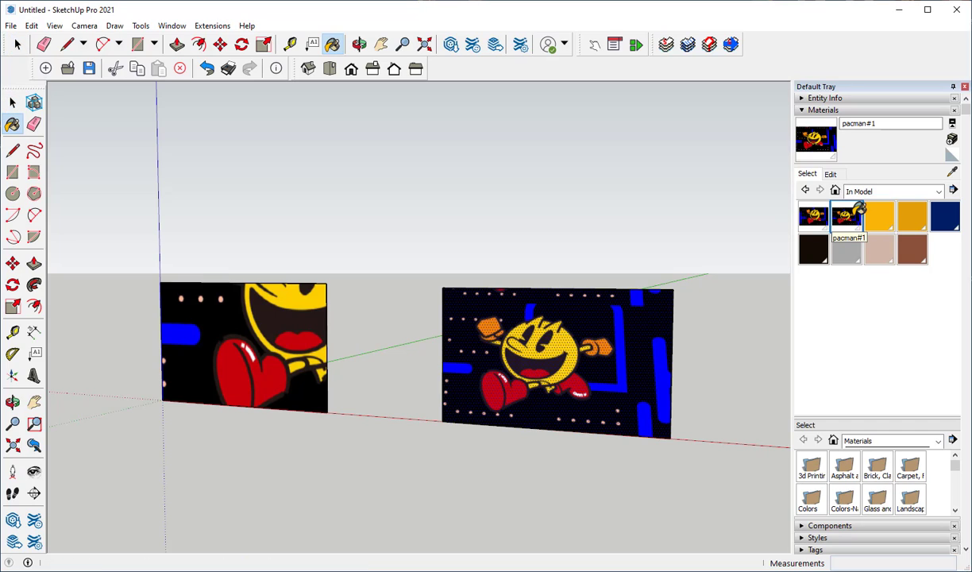
click(831, 175)
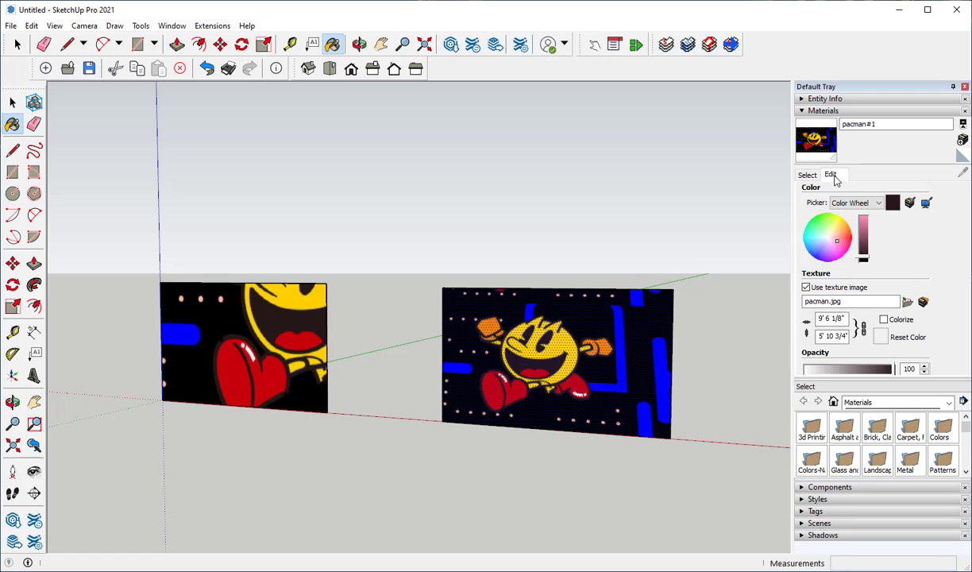
drag(868, 262, 841, 258)
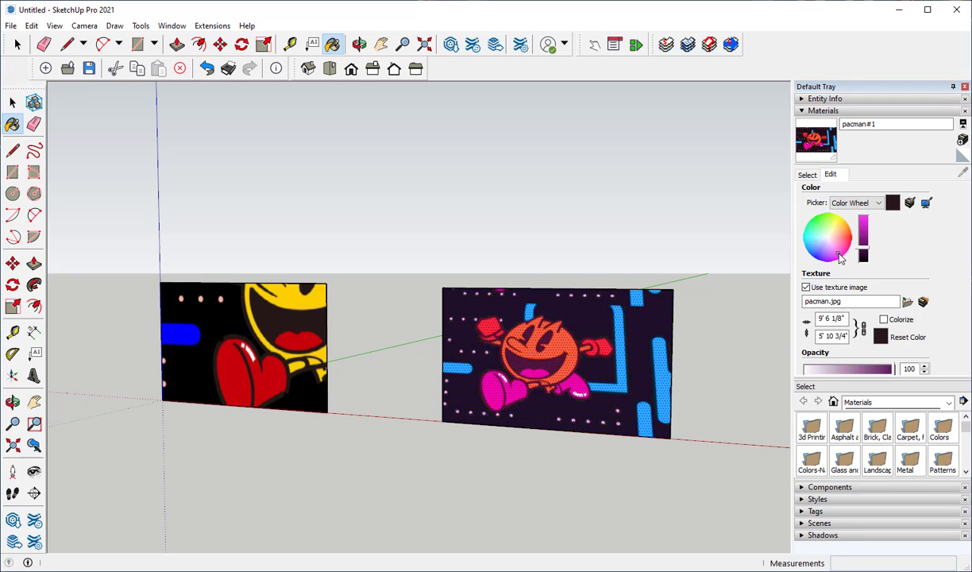
Set the texture width of the pacman#1 material to 11'
click(830, 318)
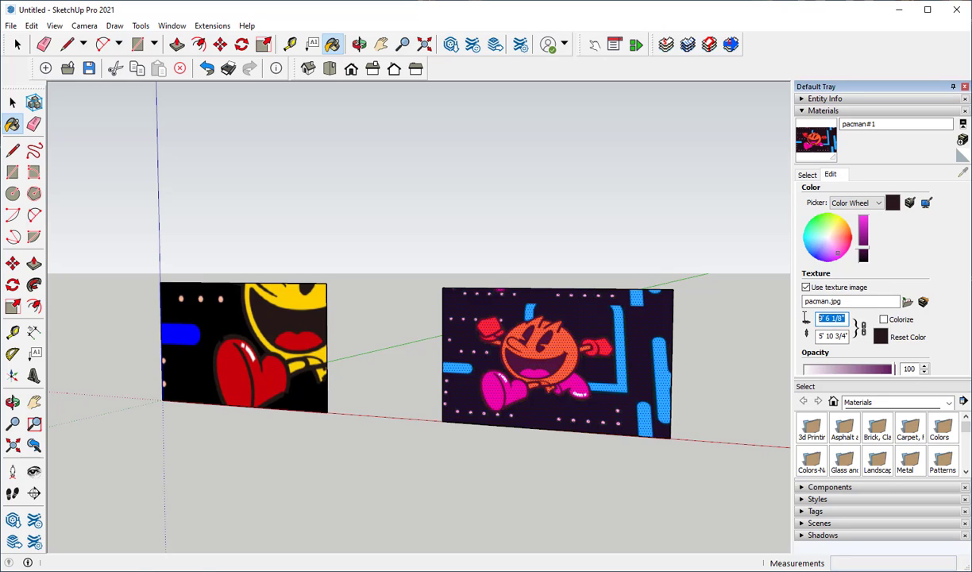
text(11')
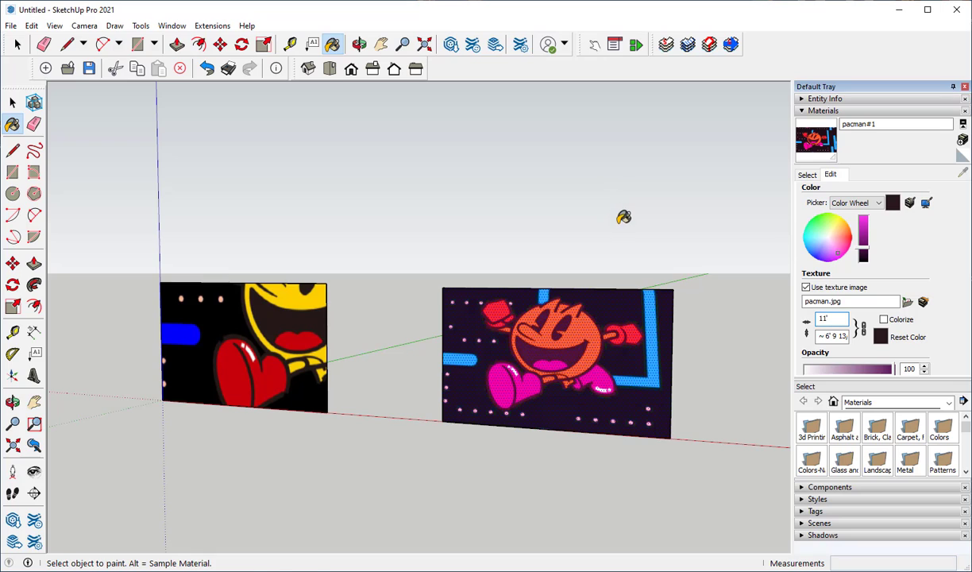
key(space)
Choose the original pacman material from the materials in the model
click(808, 175)
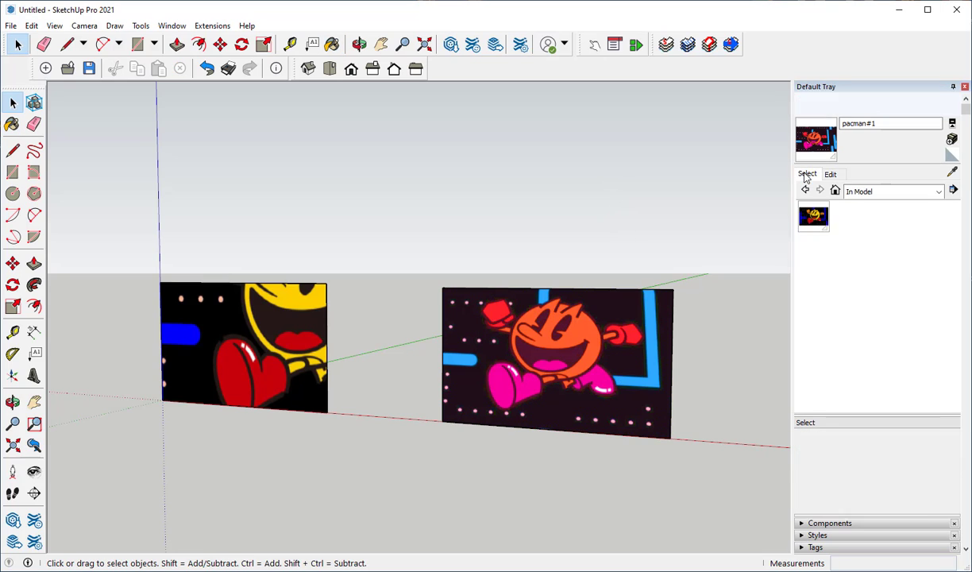
click(812, 219)
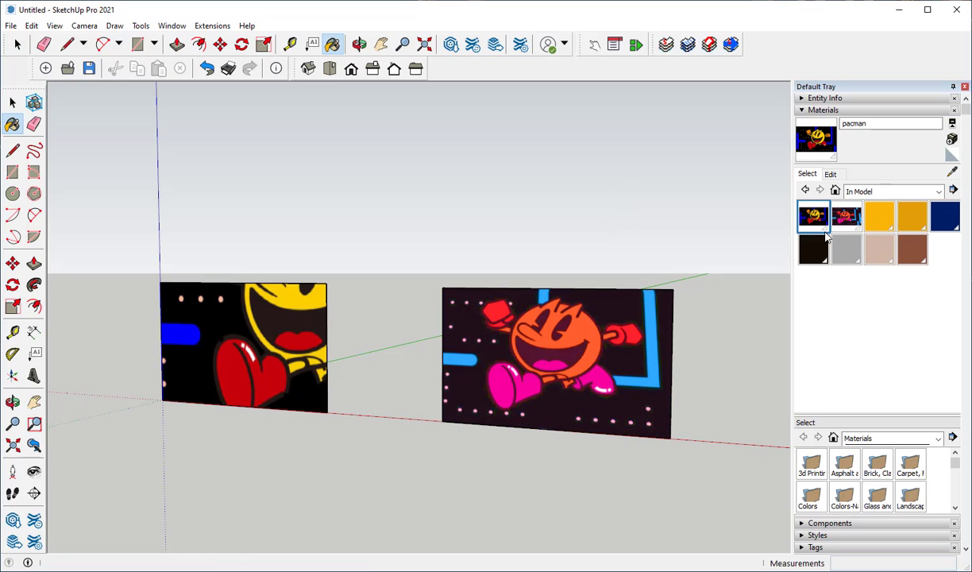